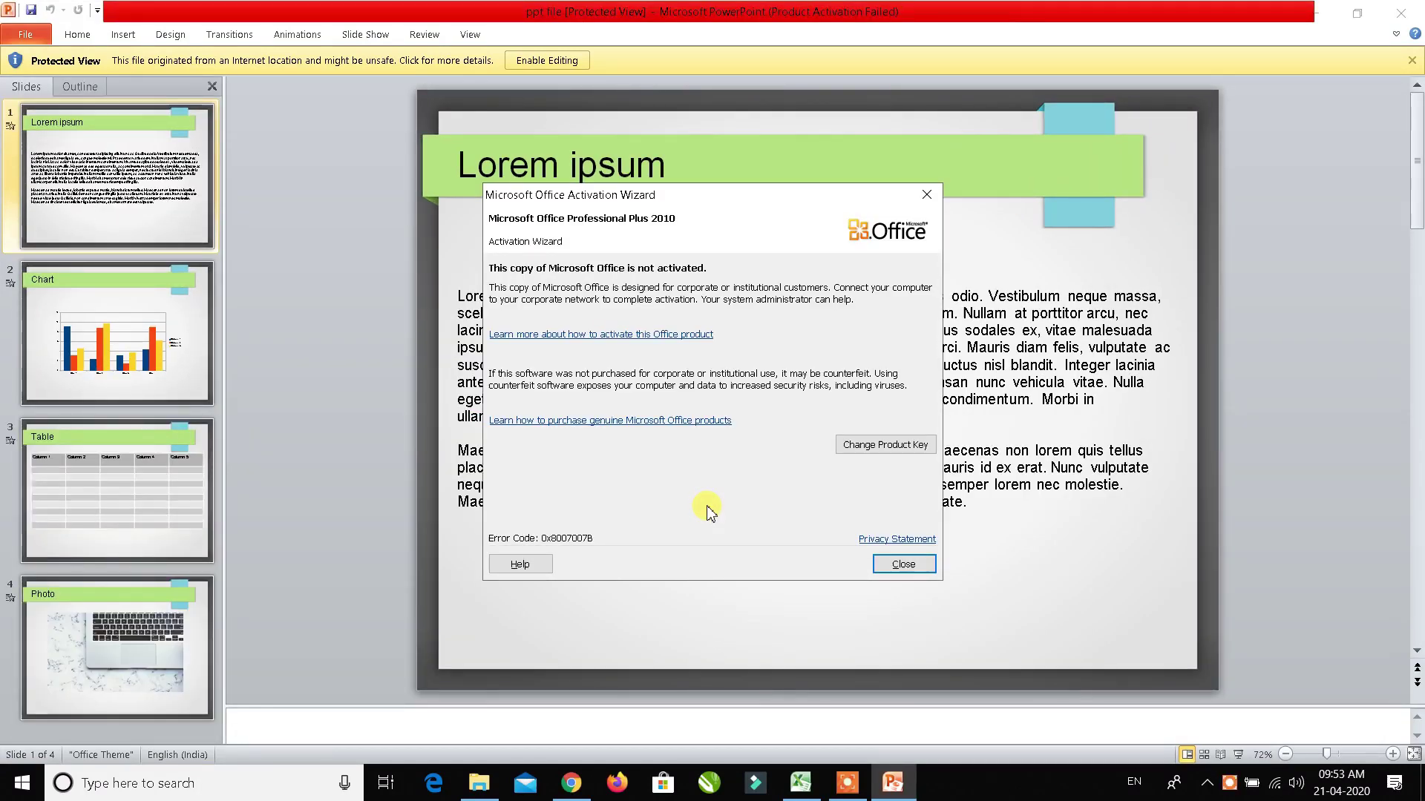
- Dismiss the Office activation notice and scroll through the four slides of the presentation
{"action": "left_click", "coordinate": [926, 194]}
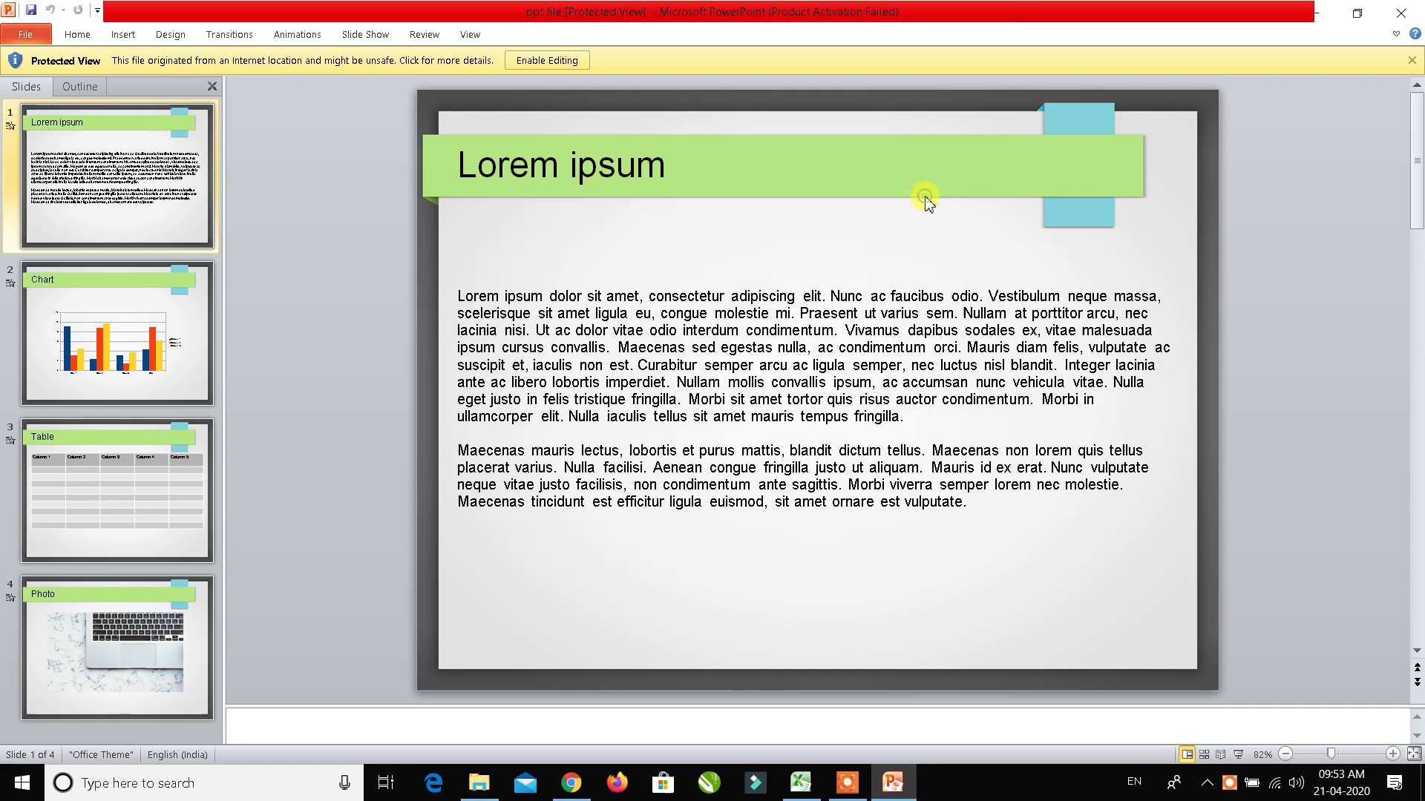
{"action": "left_click_drag", "start_coordinate": [1420, 178], "coordinate": [1400, 499]}
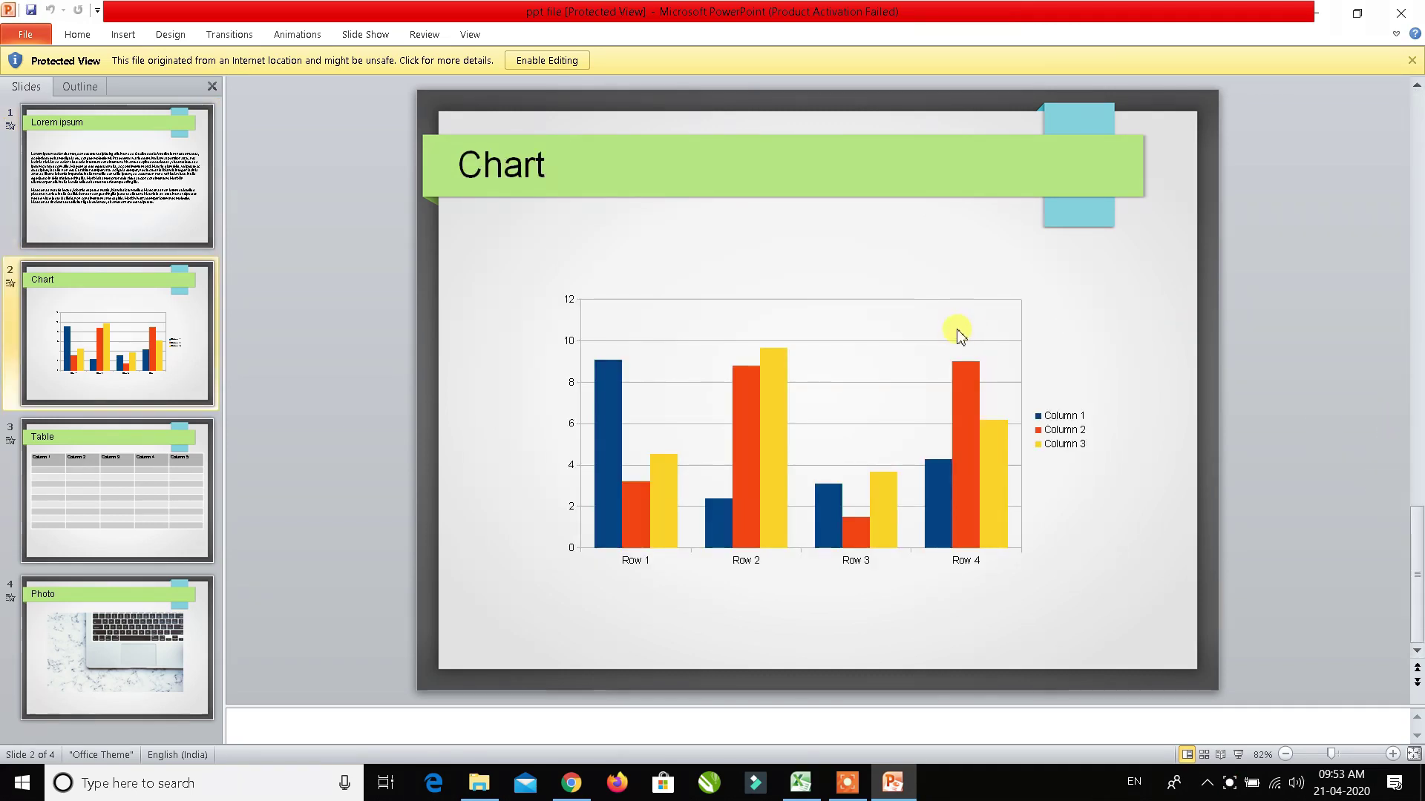
{"action": "scroll", "coordinate": [946, 330], "scroll_direction": "up", "scroll_amount": 2}
{"action": "scroll", "coordinate": [946, 330], "scroll_direction": "up", "scroll_amount": 2}
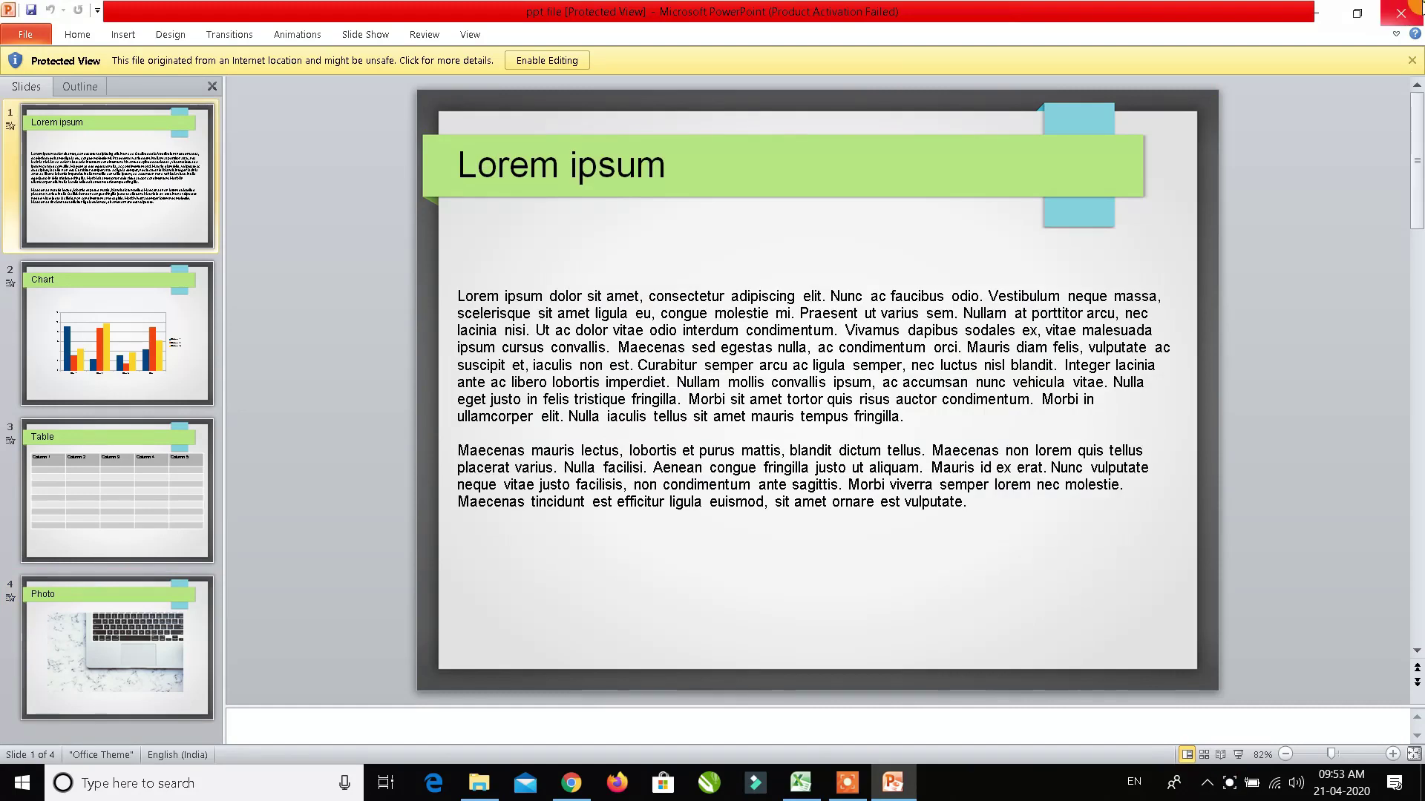
- Close PowerPoint and refresh the Windows desktop
{"action": "left_click", "coordinate": [1403, 11]}
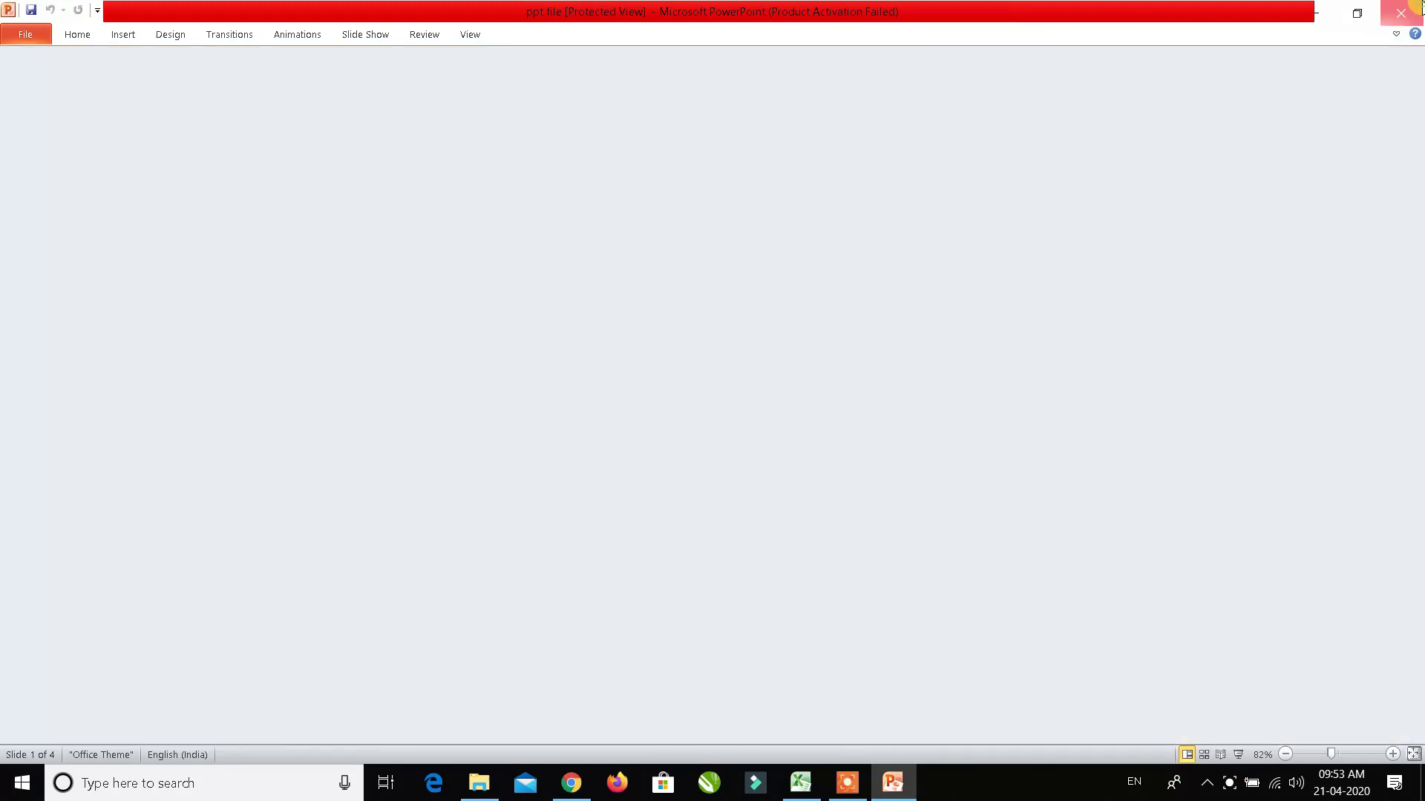
{"action": "right_click", "coordinate": [1006, 223]}
{"action": "left_click", "coordinate": [1057, 285]}
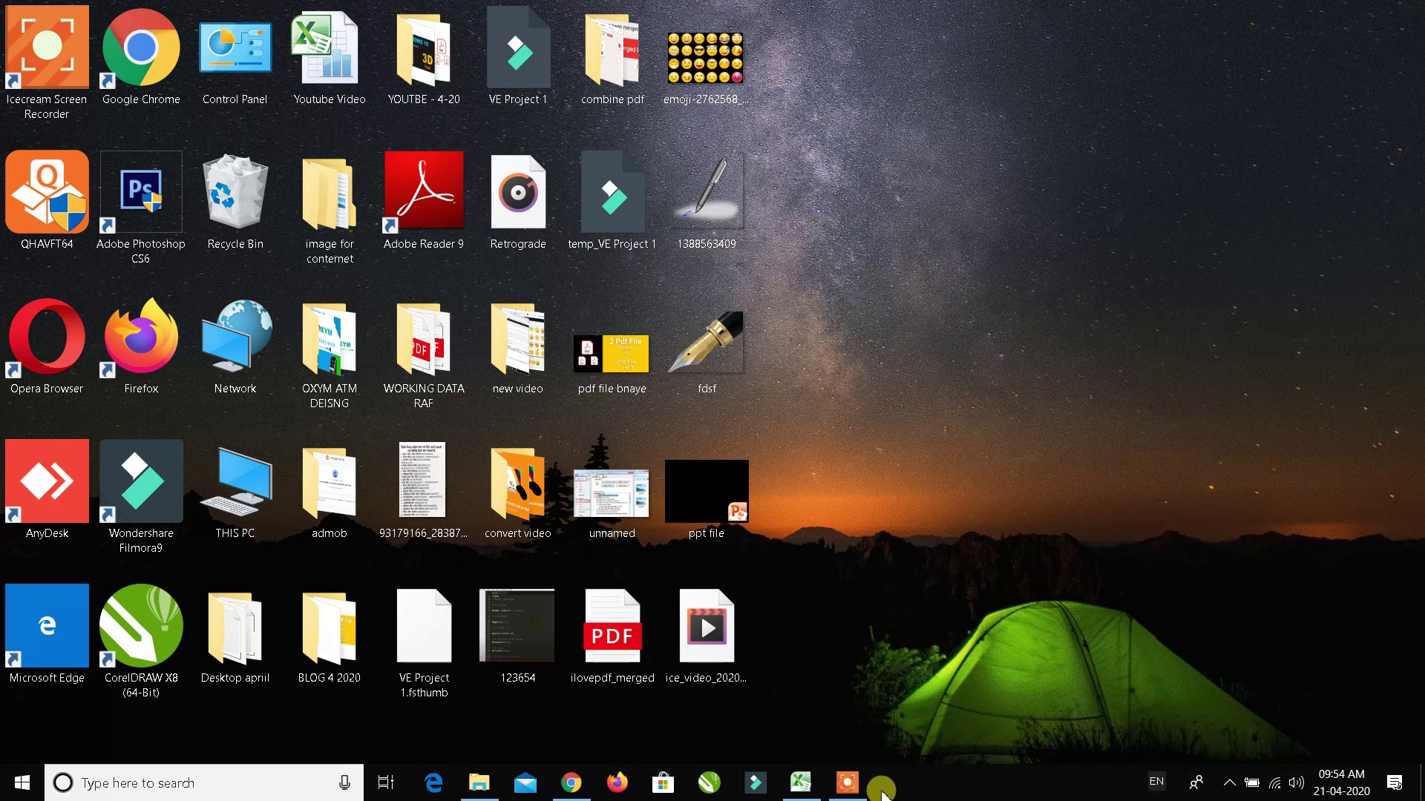
- Bring up Chrome, go to Google in a new tab, and search for 'ilovepdf'
{"action": "left_click", "coordinate": [1257, 762]}
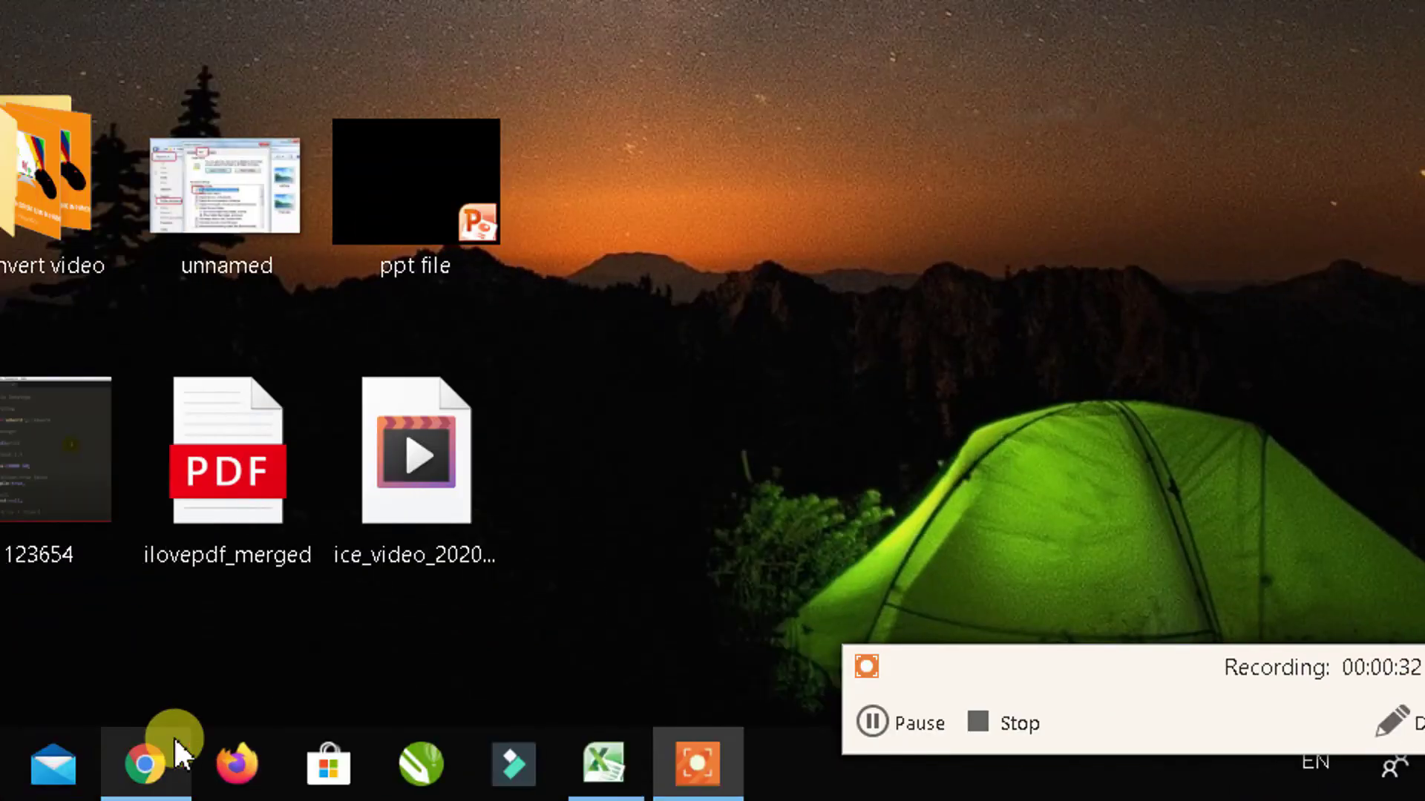
{"action": "left_click", "coordinate": [172, 738]}
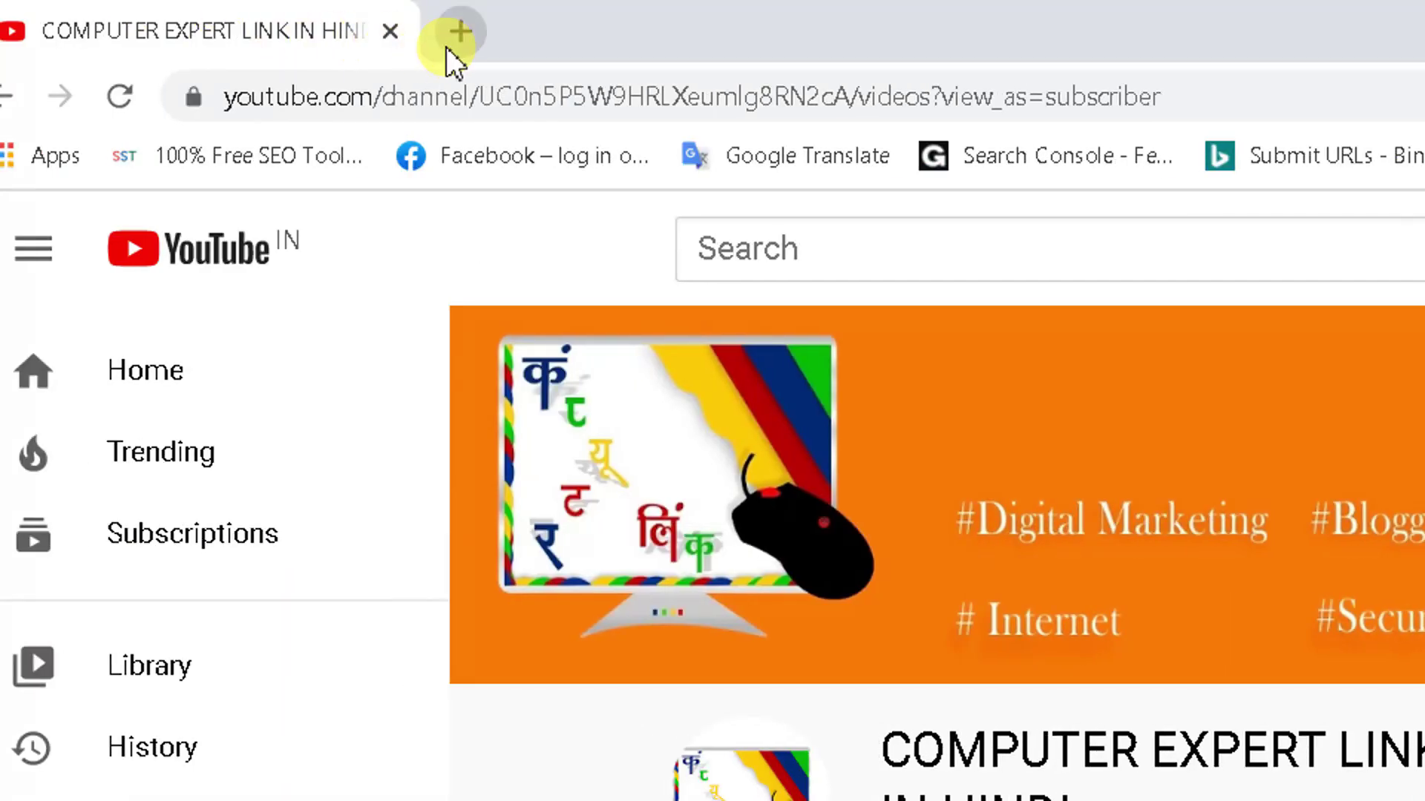
{"action": "left_click", "coordinate": [452, 43]}
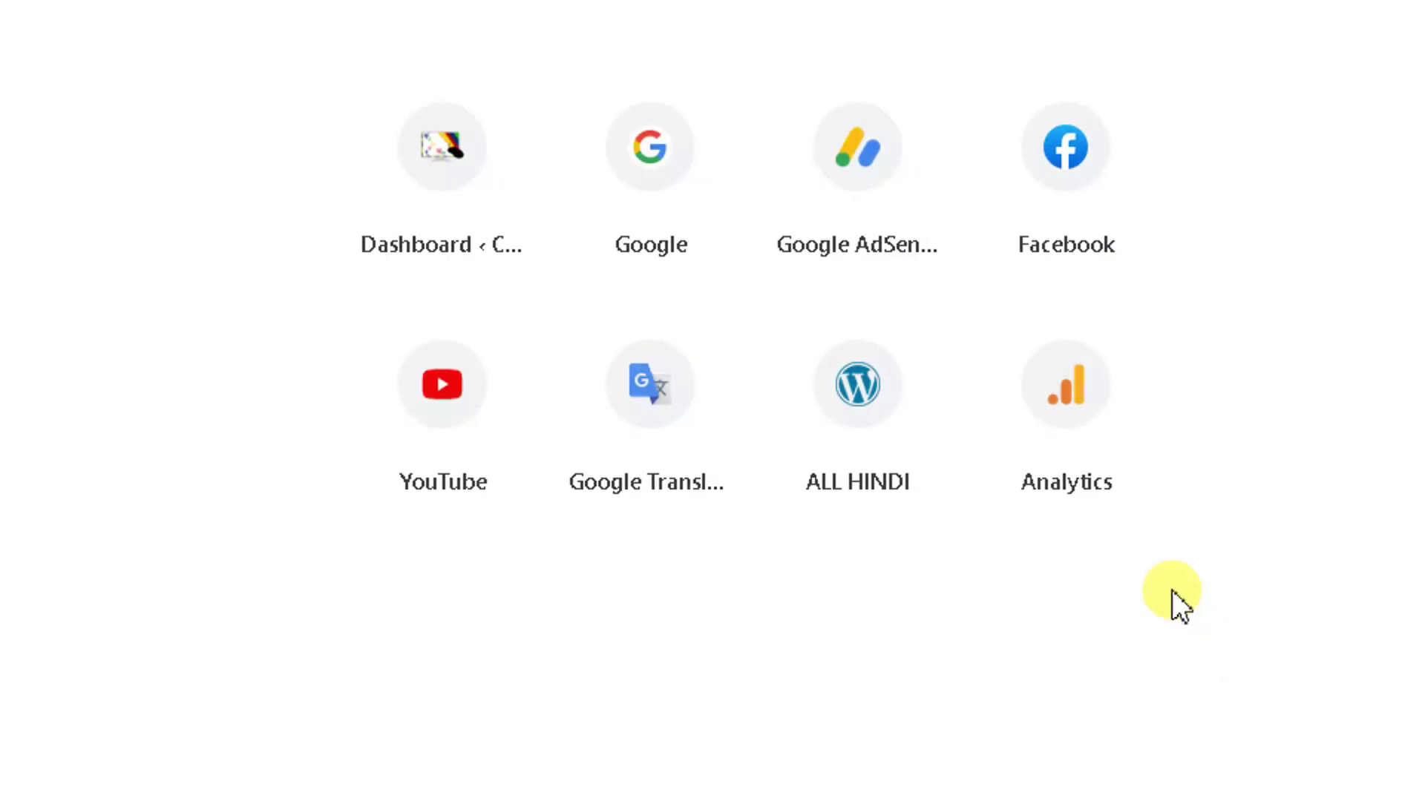
{"action": "left_click", "coordinate": [709, 189]}
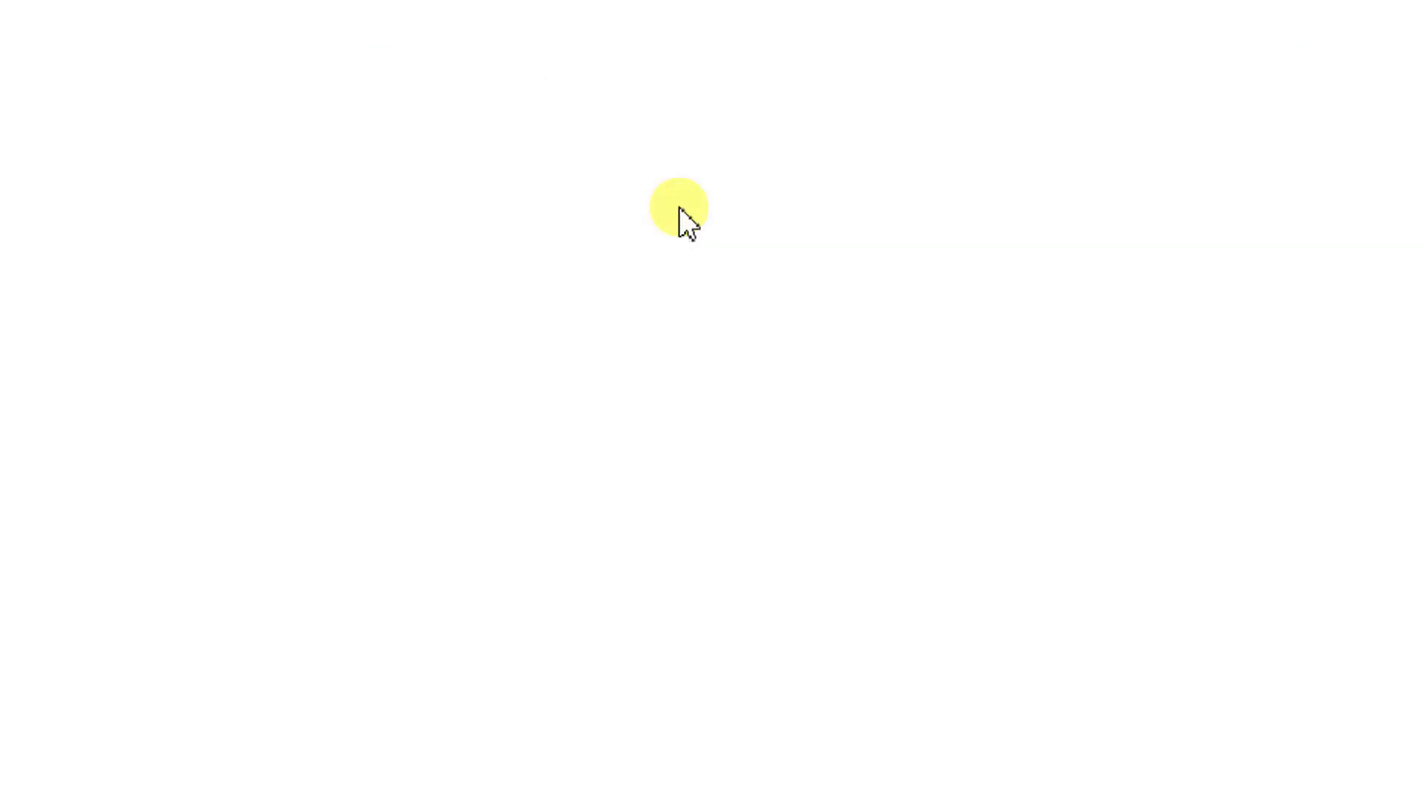
{"action": "left_click", "coordinate": [669, 265]}
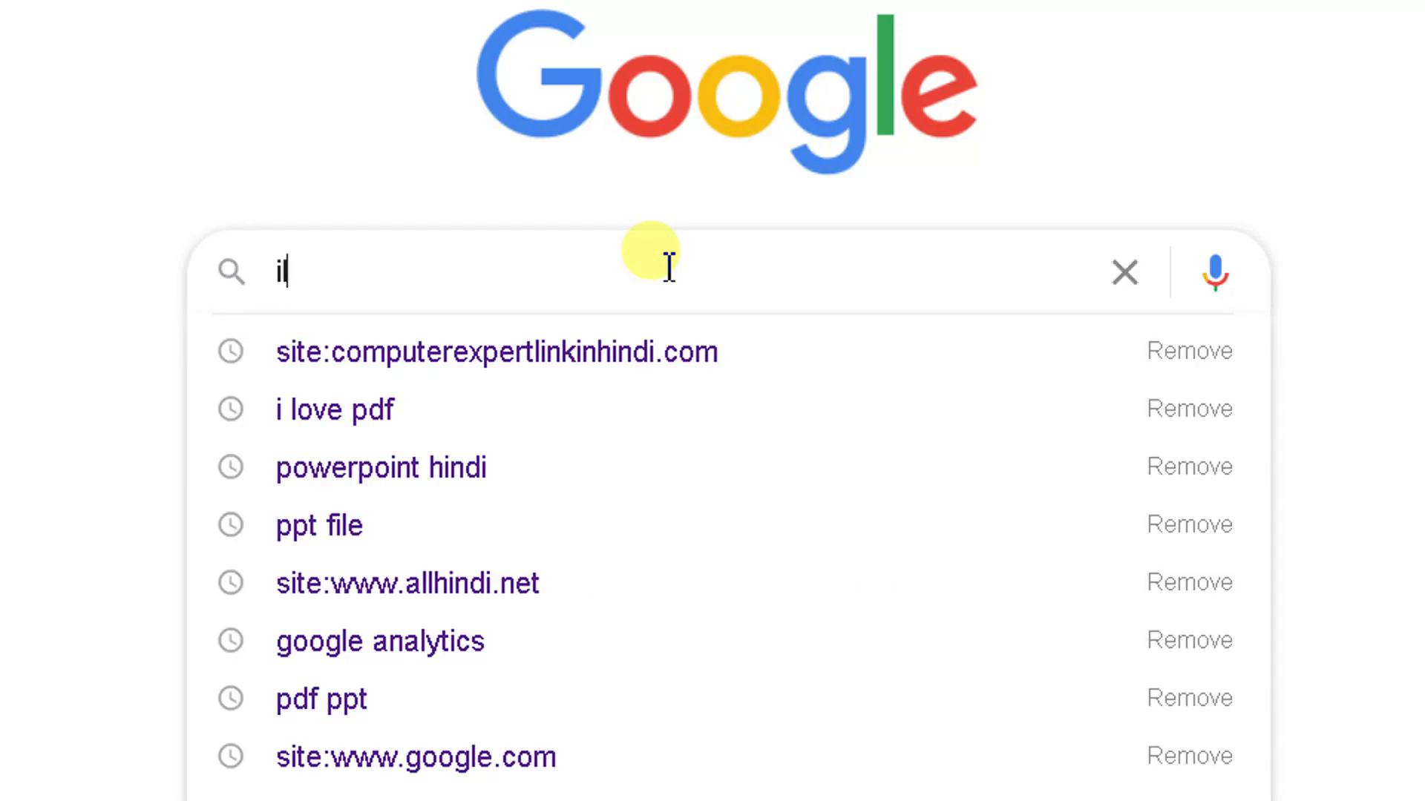
{"action": "type", "text": "lovepdf"}
{"action": "key", "text": "Return"}
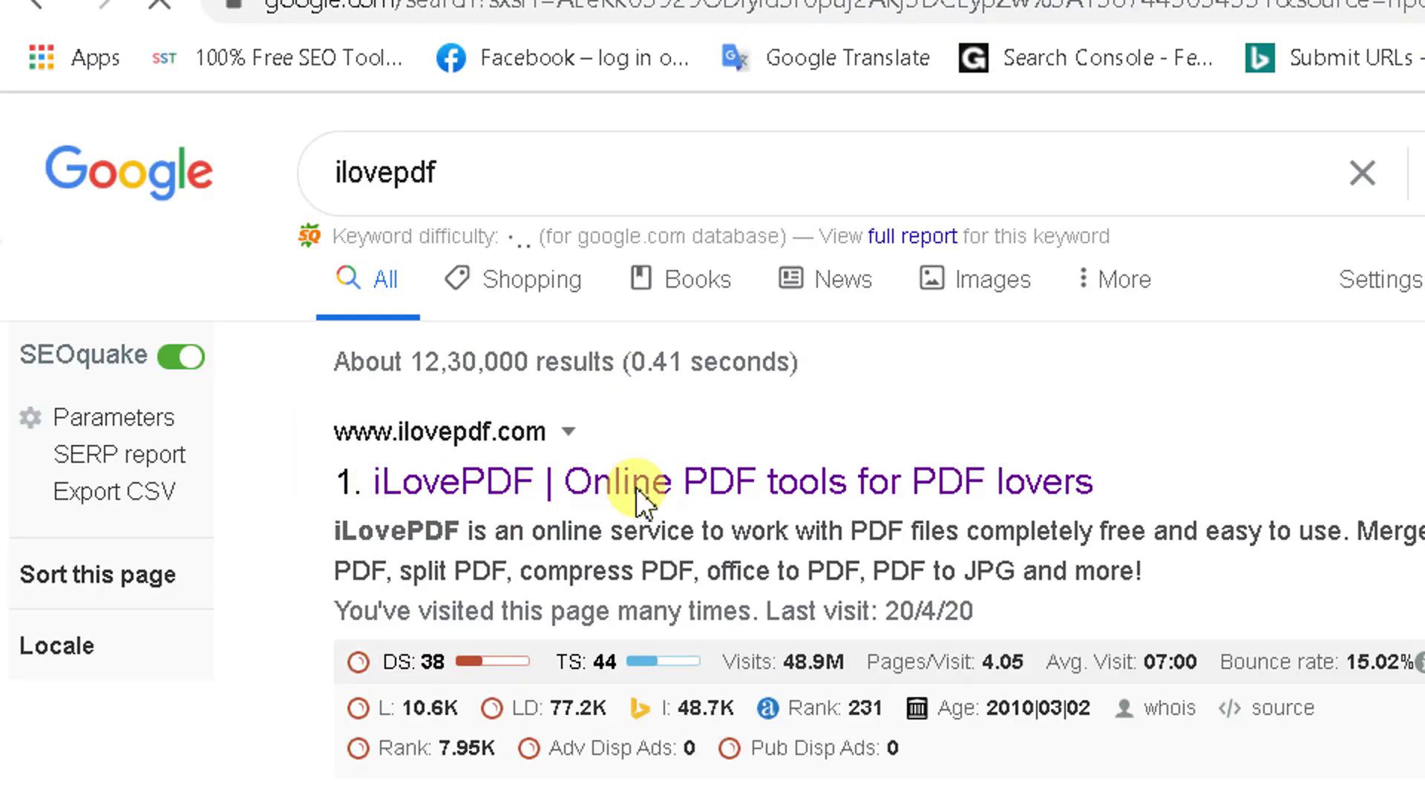
- Visit the iLovePDF site from the results and choose its Powerpoint to PDF tool
{"action": "left_click", "coordinate": [599, 475]}
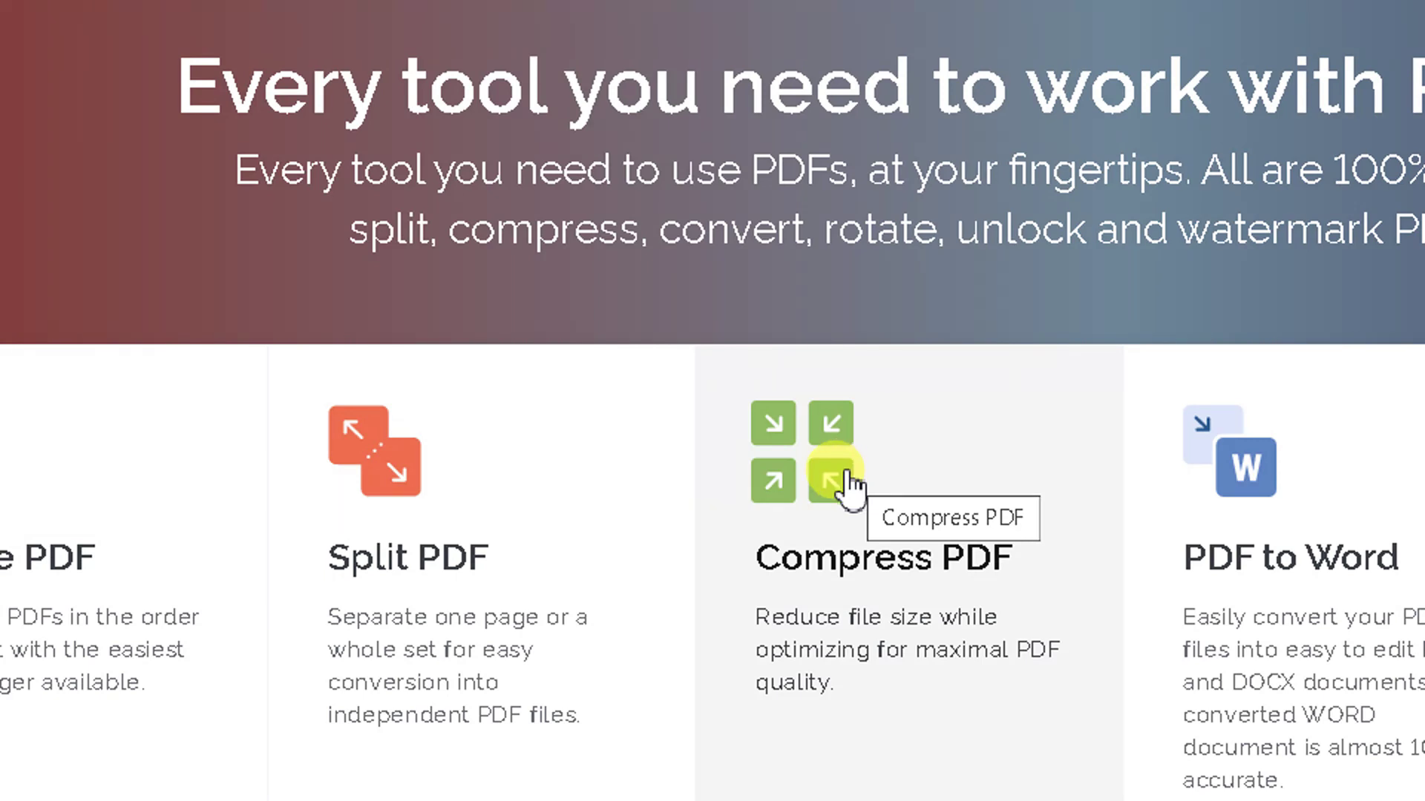
{"action": "scroll", "coordinate": [849, 487], "scroll_direction": "down", "scroll_amount": 3}
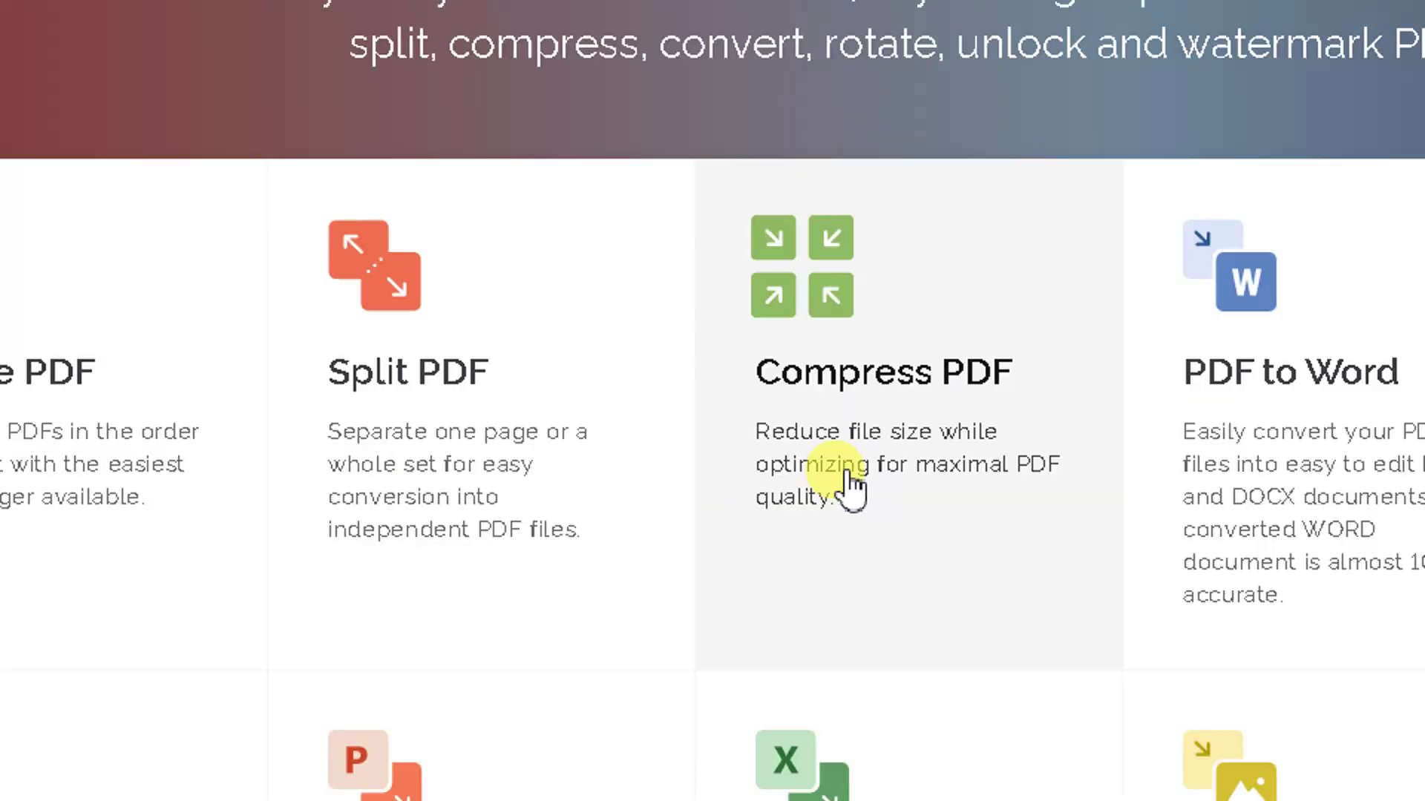
{"action": "scroll", "coordinate": [850, 484], "scroll_direction": "down", "scroll_amount": 3}
{"action": "scroll", "coordinate": [706, 547], "scroll_direction": "down", "scroll_amount": 2}
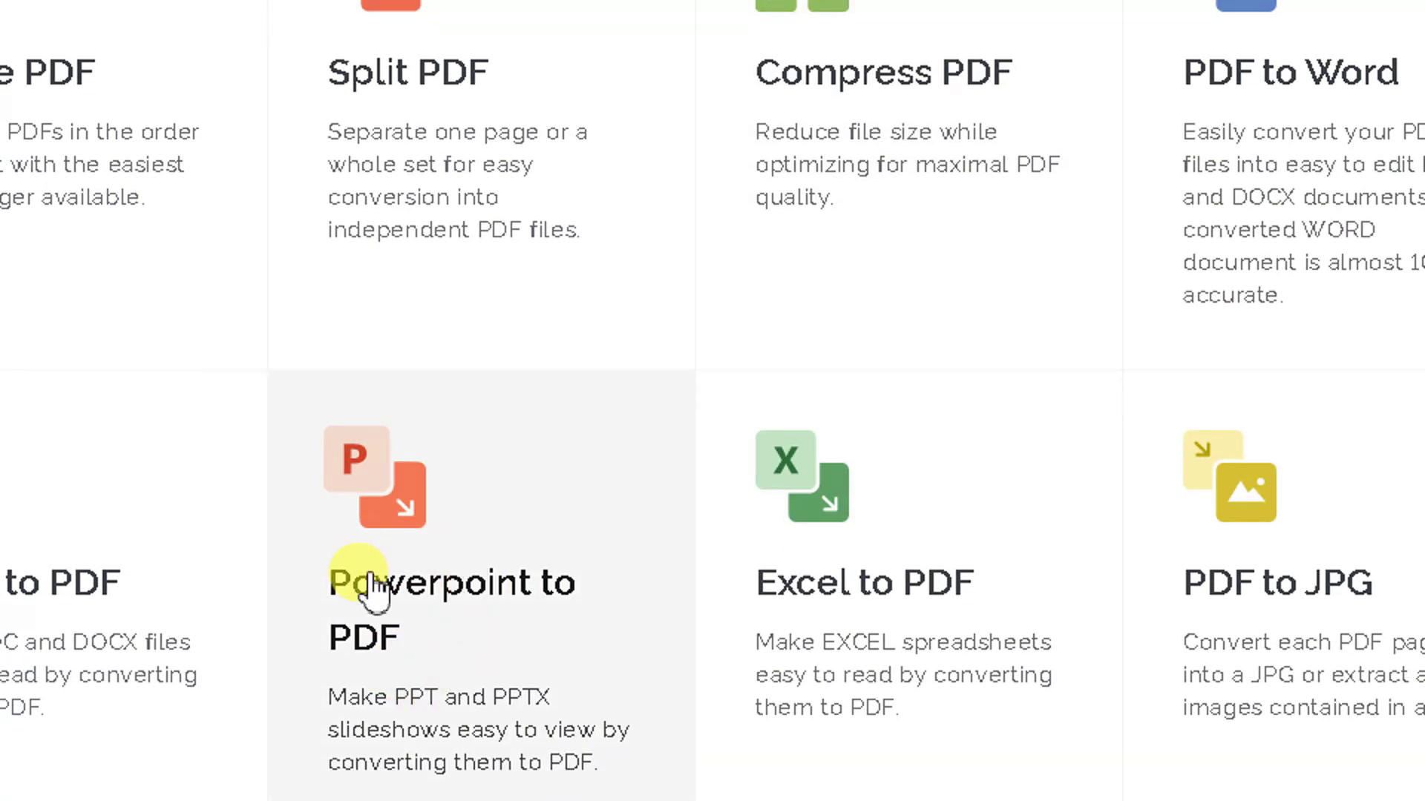
{"action": "scroll", "coordinate": [411, 547], "scroll_direction": "down", "scroll_amount": 1}
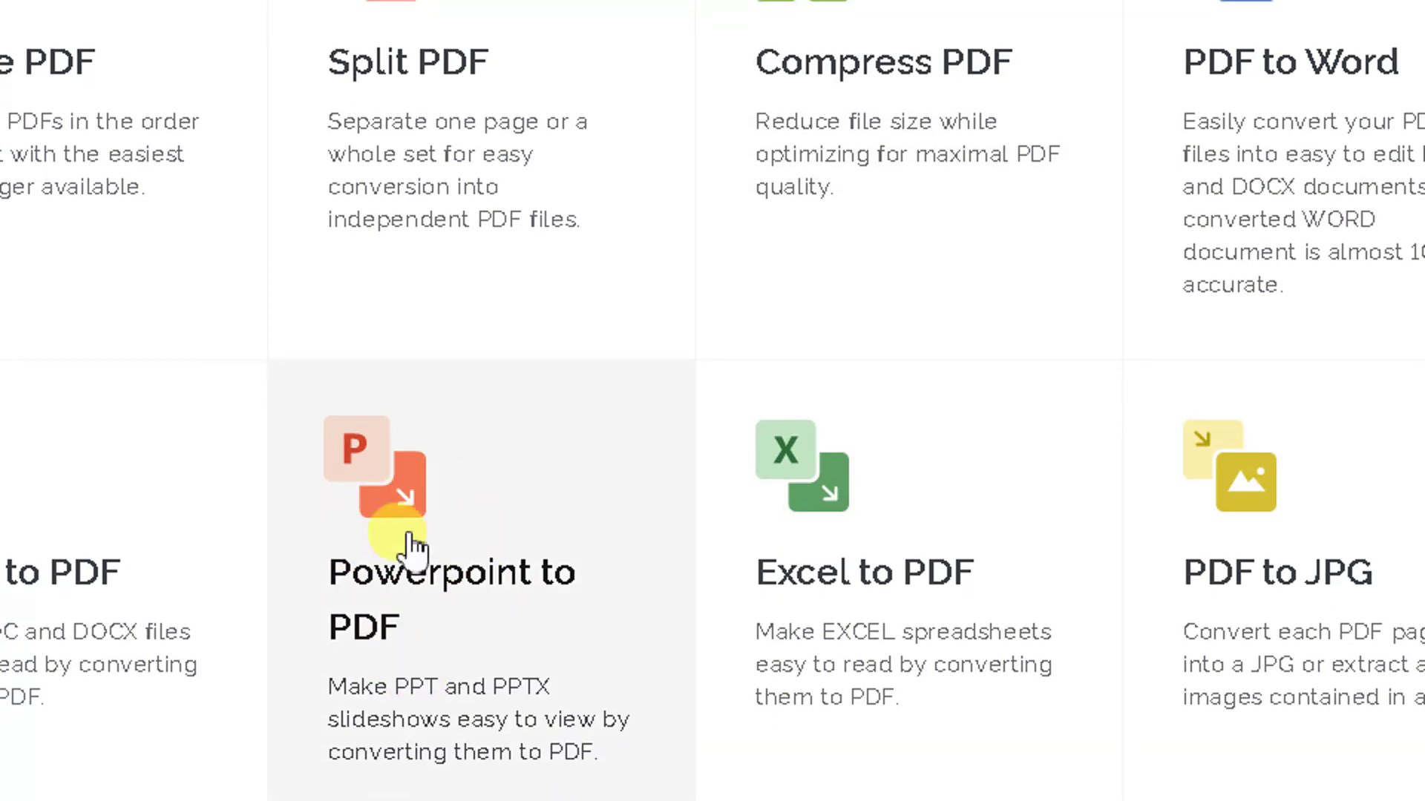
{"action": "left_click", "coordinate": [430, 490]}
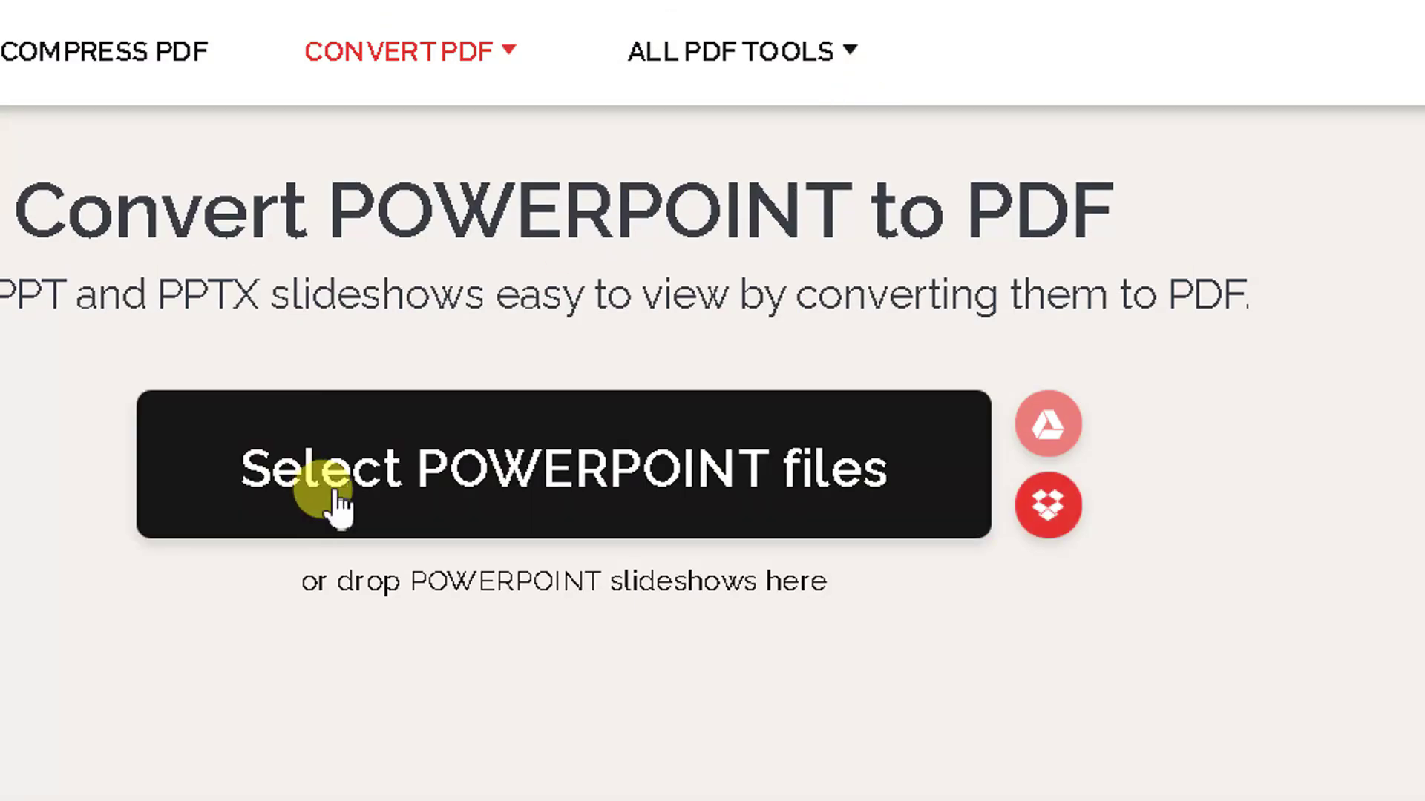
- Upload 'ppt file.ppt' (1007.50 KB) to the Powerpoint to PDF converter
{"action": "left_click", "coordinate": [438, 475]}
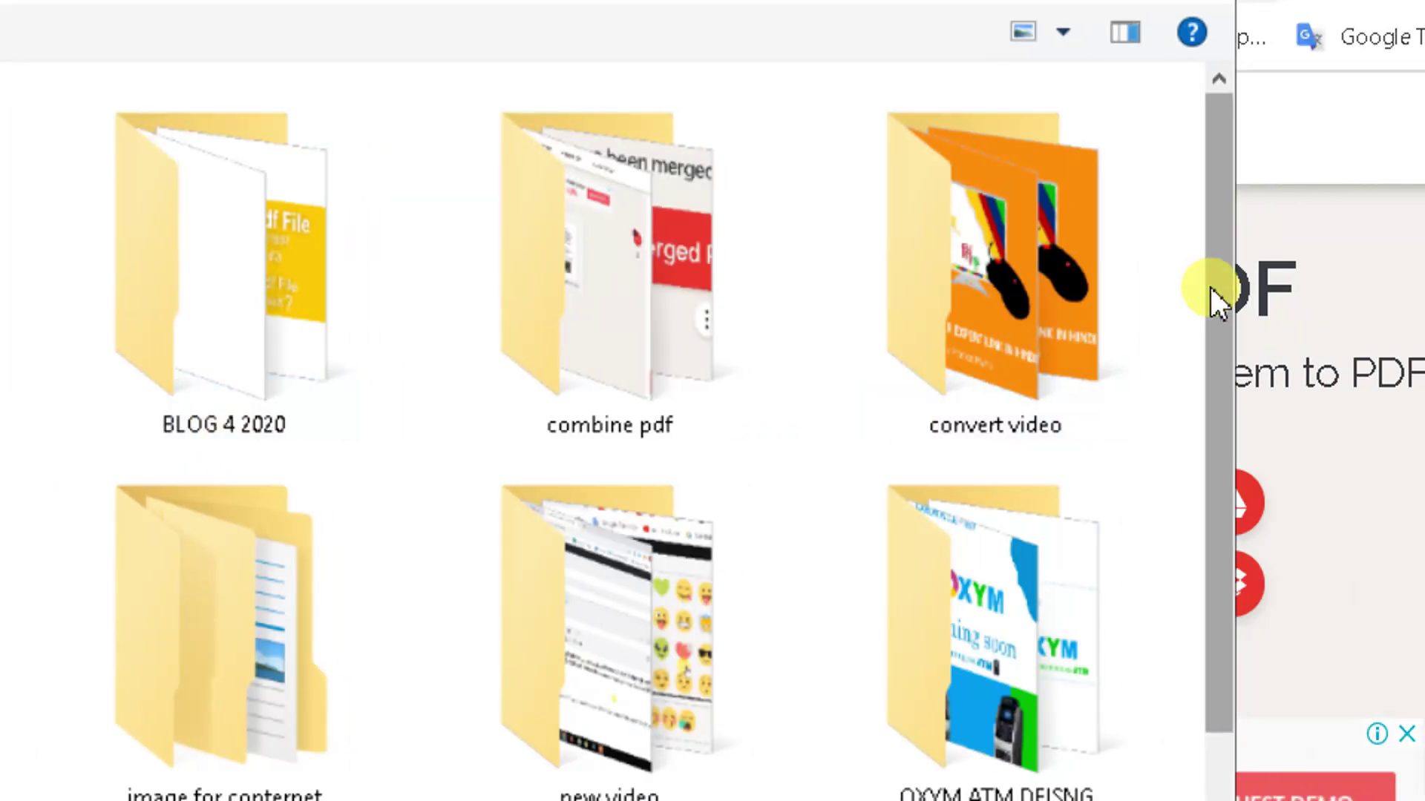
{"action": "left_click_drag", "start_coordinate": [1207, 290], "coordinate": [1193, 509]}
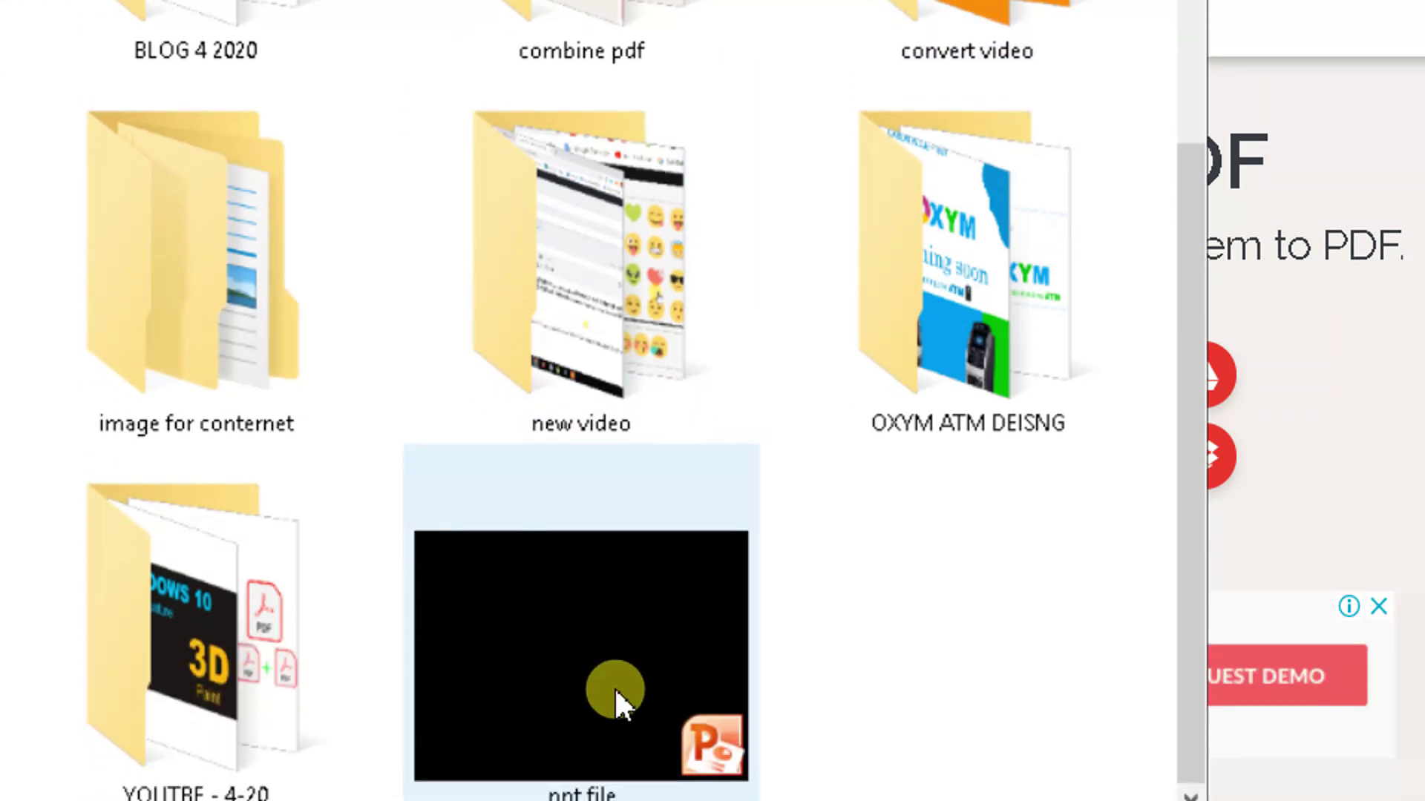
{"action": "left_click", "coordinate": [613, 687]}
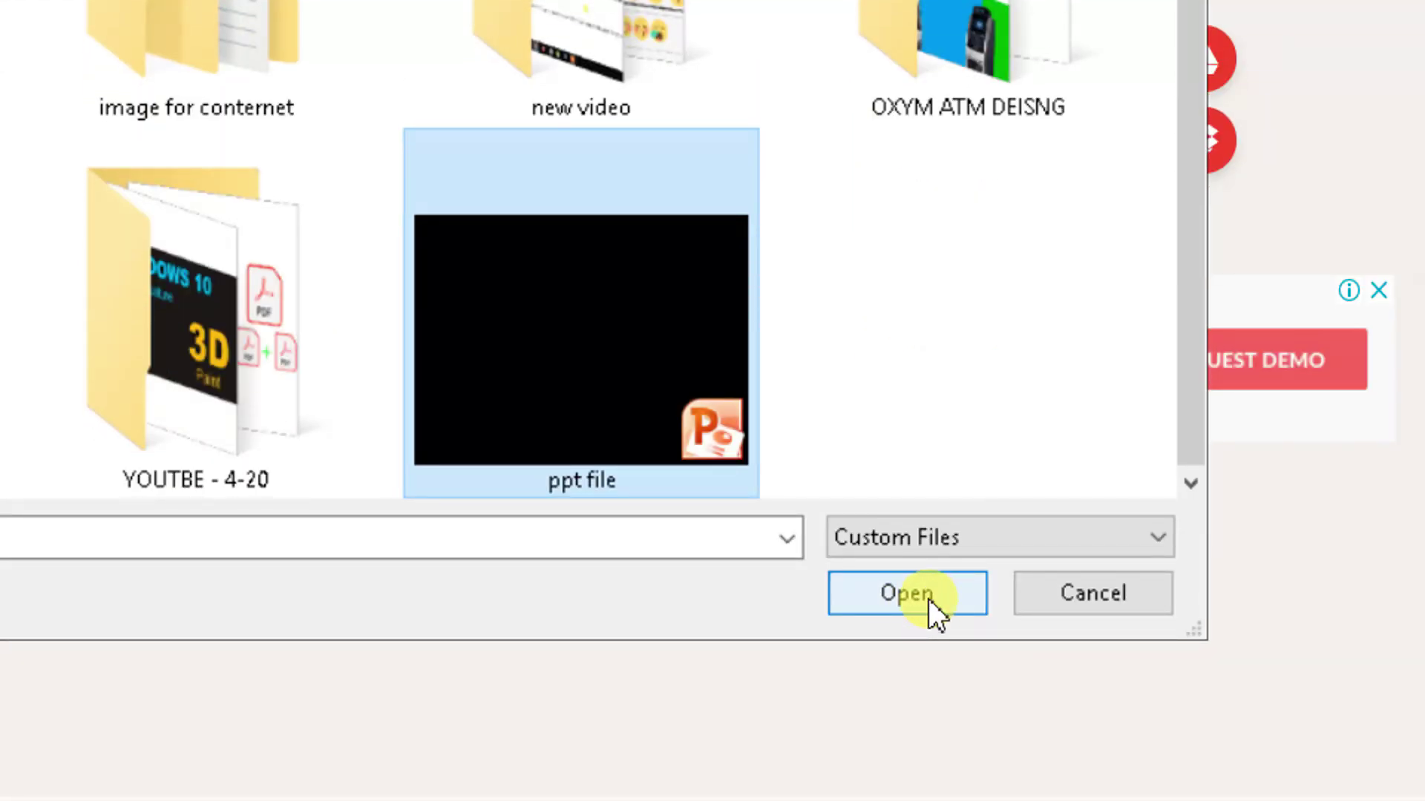
{"action": "left_click", "coordinate": [928, 599]}
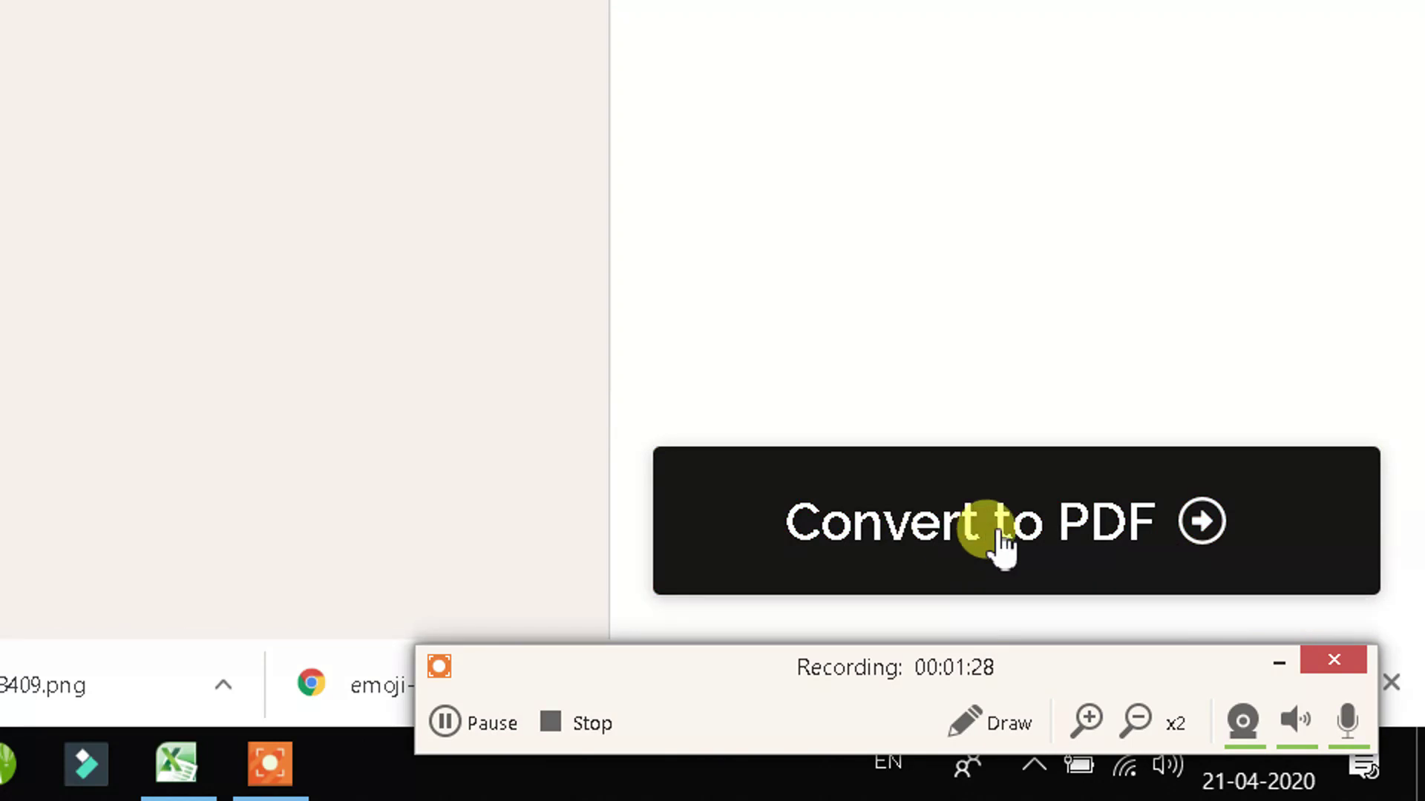
- Convert 'ppt file.ppt', which fails as a damaged file, and return to the start page
{"action": "left_click", "coordinate": [1000, 535]}
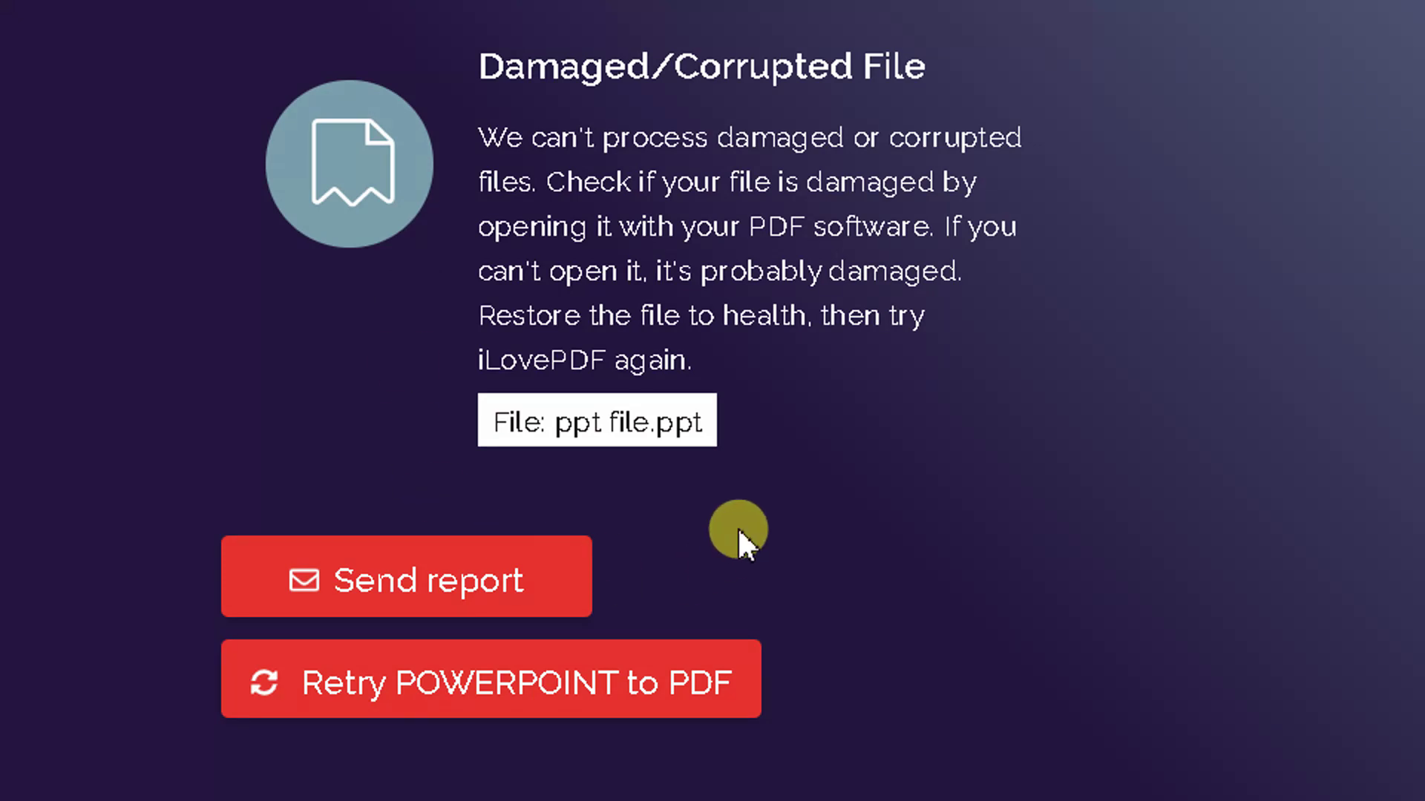
{"action": "scroll", "coordinate": [636, 29], "scroll_direction": "up", "scroll_amount": 4}
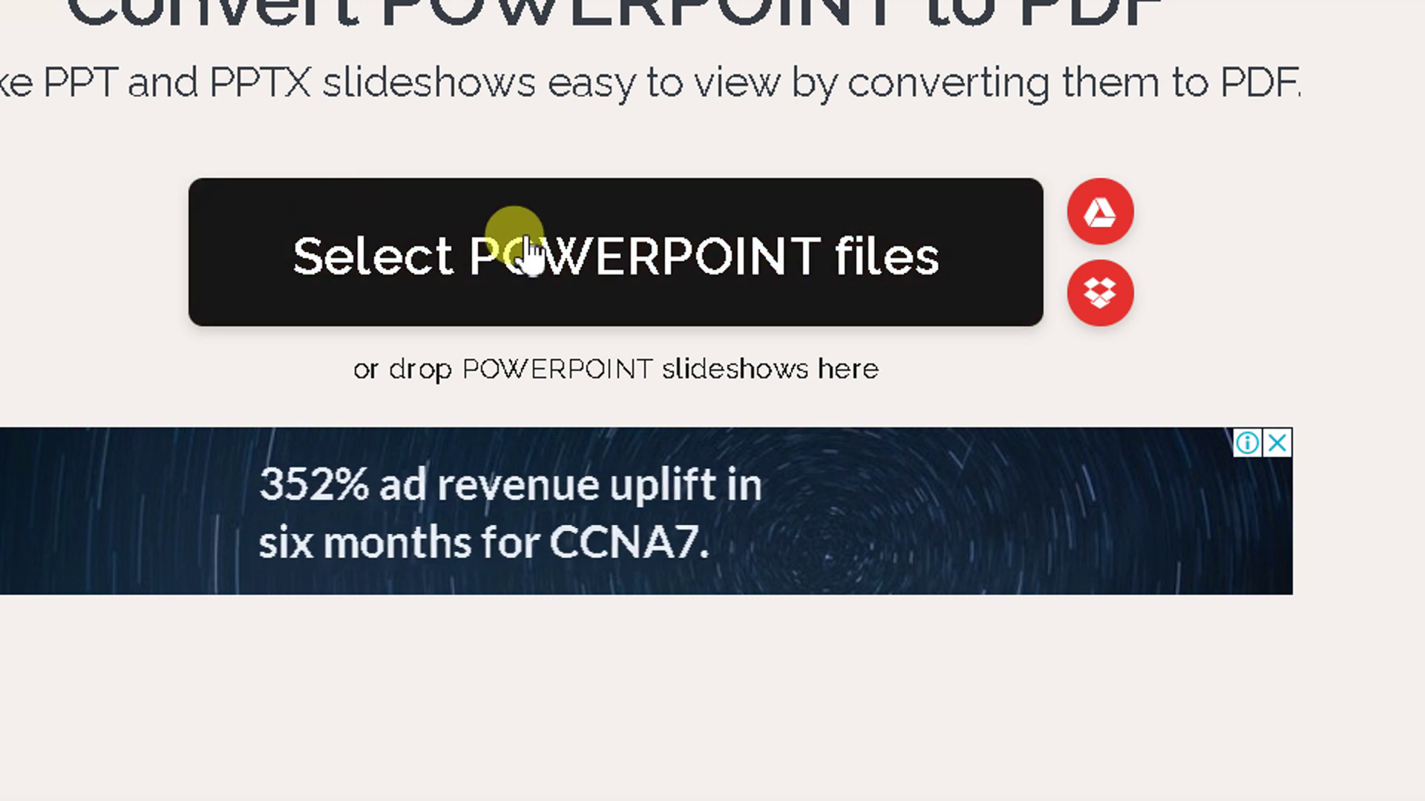
- Upload 18657.ppt and convert it to PDF
{"action": "left_click", "coordinate": [526, 245]}
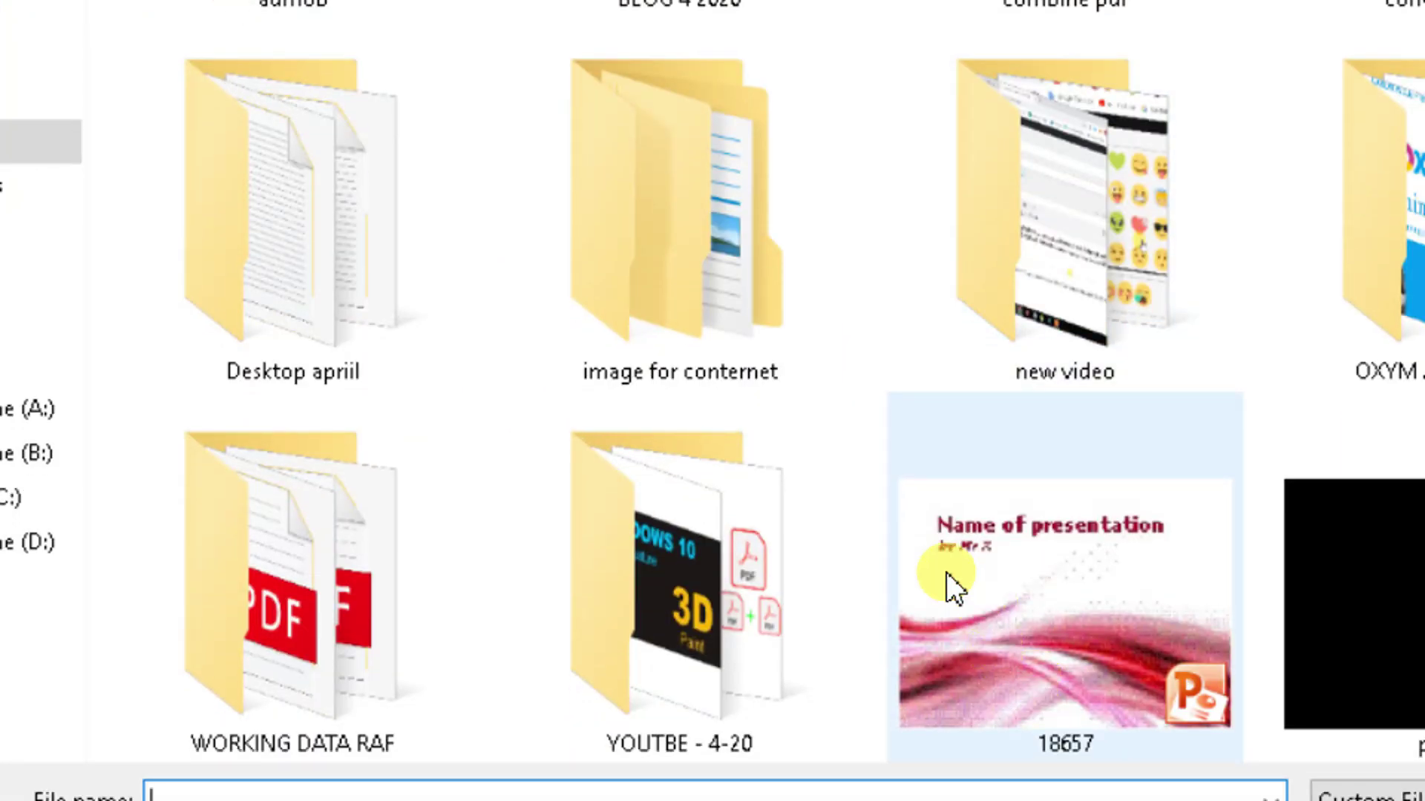
{"action": "double_click", "coordinate": [1054, 585]}
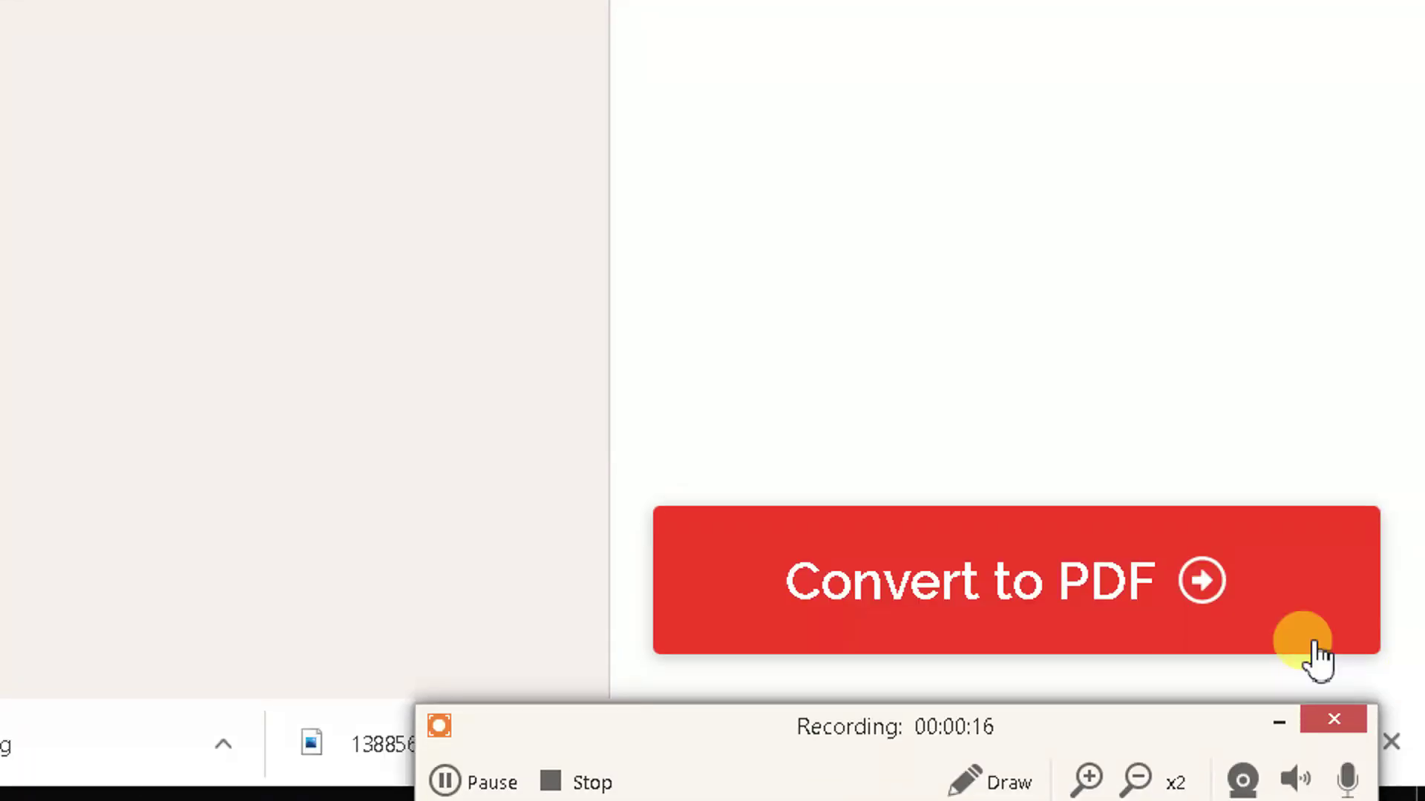
{"action": "left_click", "coordinate": [992, 559]}
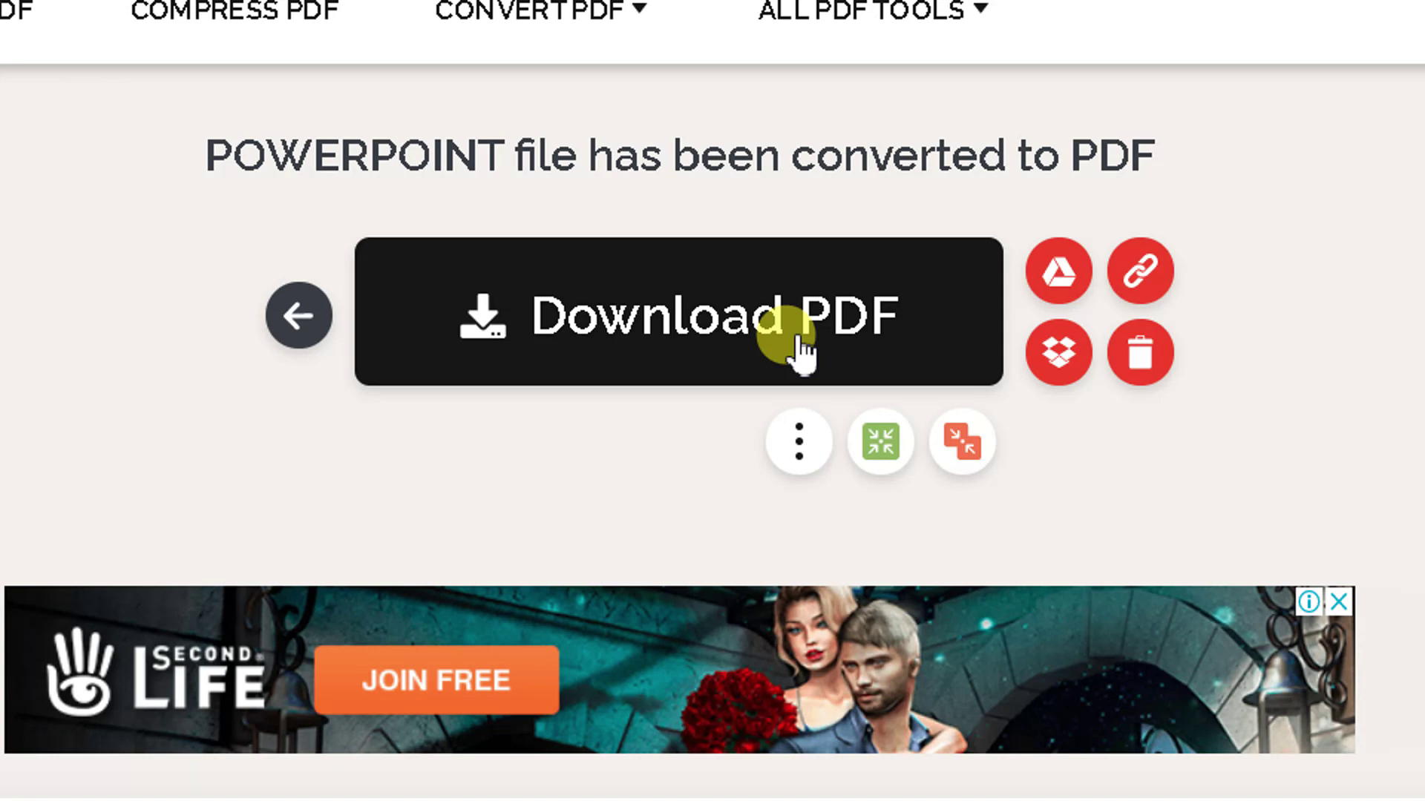
- Download 18657.pdf and open it from Chrome's download bar
{"action": "left_click", "coordinate": [741, 340]}
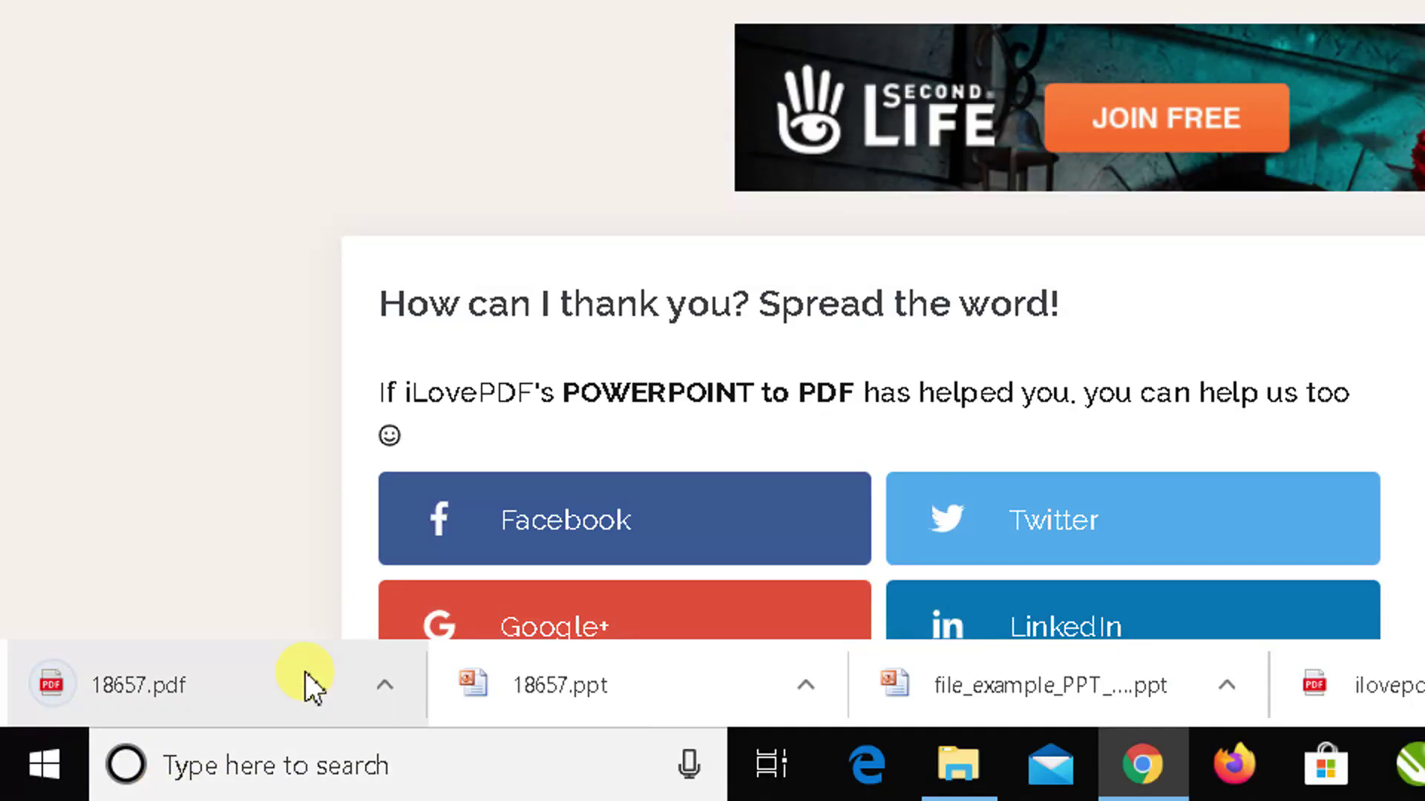
{"action": "left_click", "coordinate": [301, 687]}
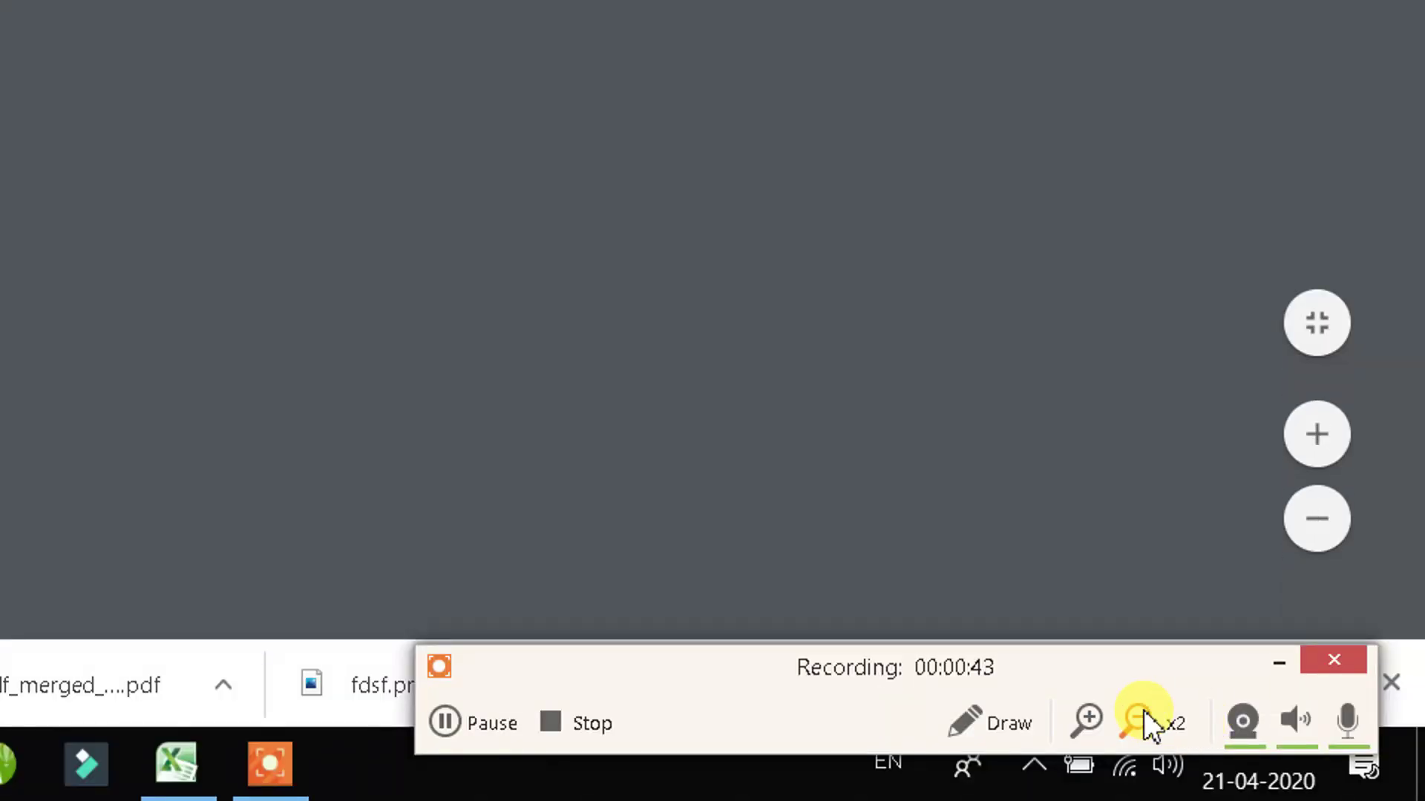
- Scroll through all three pages of 18657.pdf and back up to the 'Name of presentation' title page
{"action": "left_click", "coordinate": [1143, 713]}
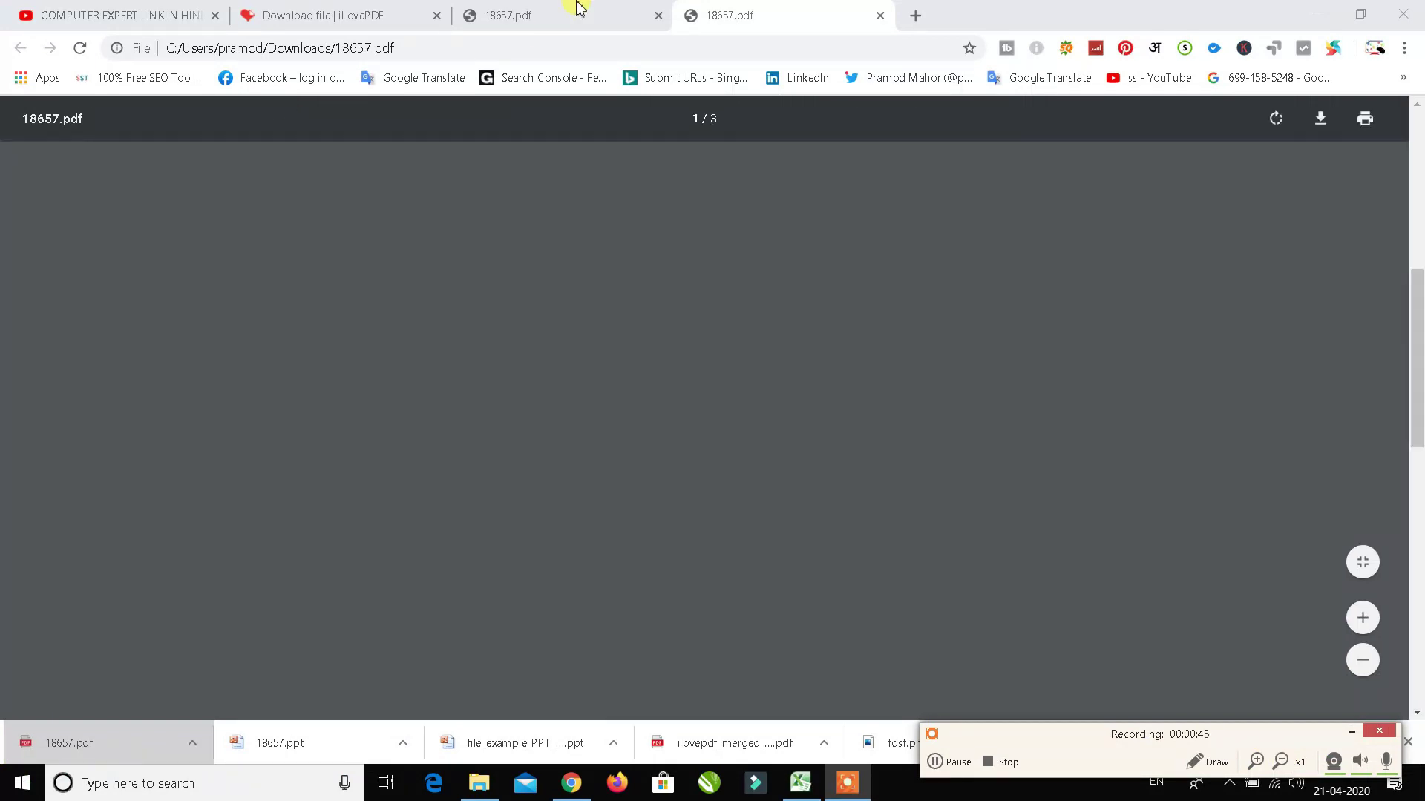
{"action": "scroll", "coordinate": [598, 384], "scroll_direction": "down", "scroll_amount": 5}
{"action": "scroll", "coordinate": [593, 377], "scroll_direction": "up", "scroll_amount": 5}
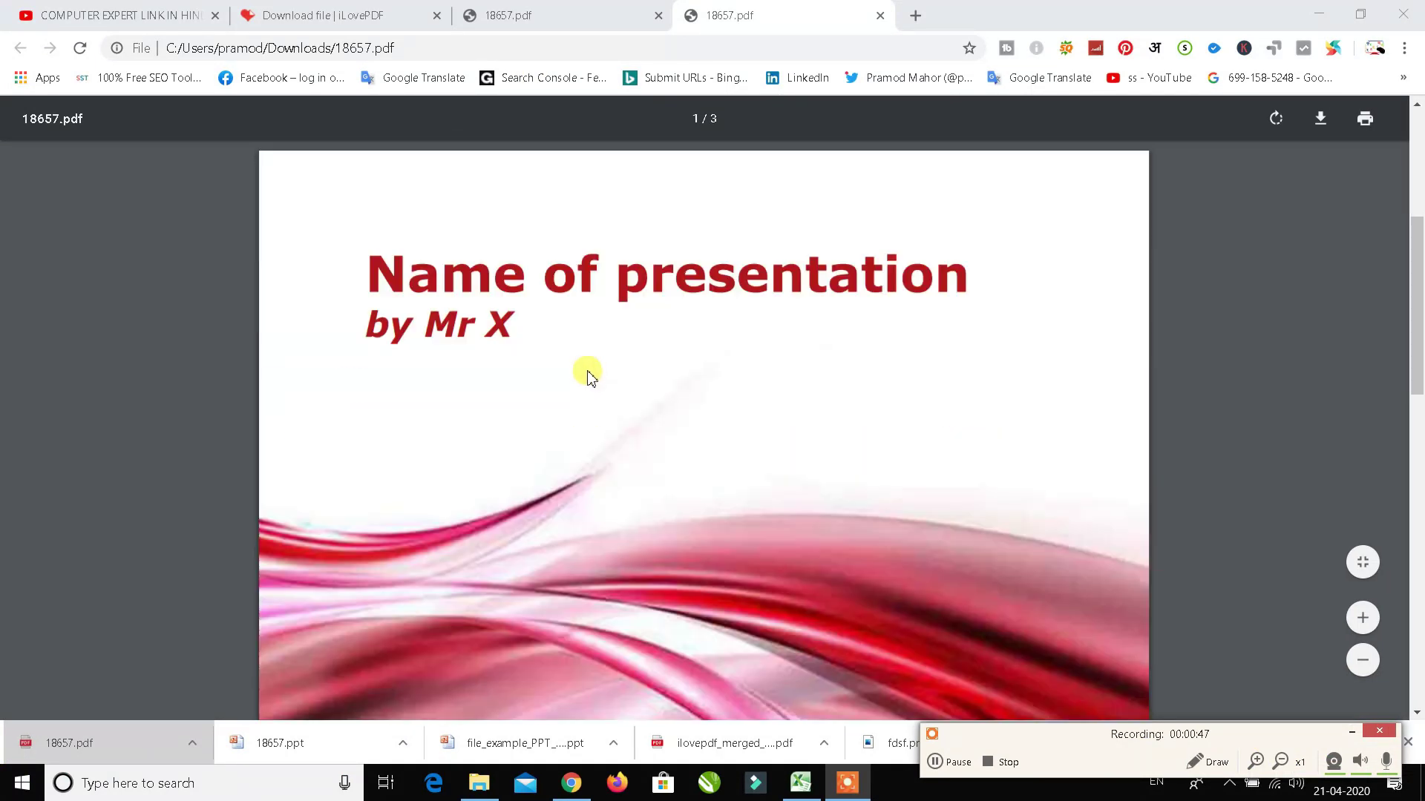
{"action": "scroll", "coordinate": [594, 377], "scroll_direction": "down", "scroll_amount": 10}
{"action": "scroll", "coordinate": [588, 377], "scroll_direction": "down", "scroll_amount": 3}
{"action": "scroll", "coordinate": [593, 375], "scroll_direction": "up", "scroll_amount": 5}
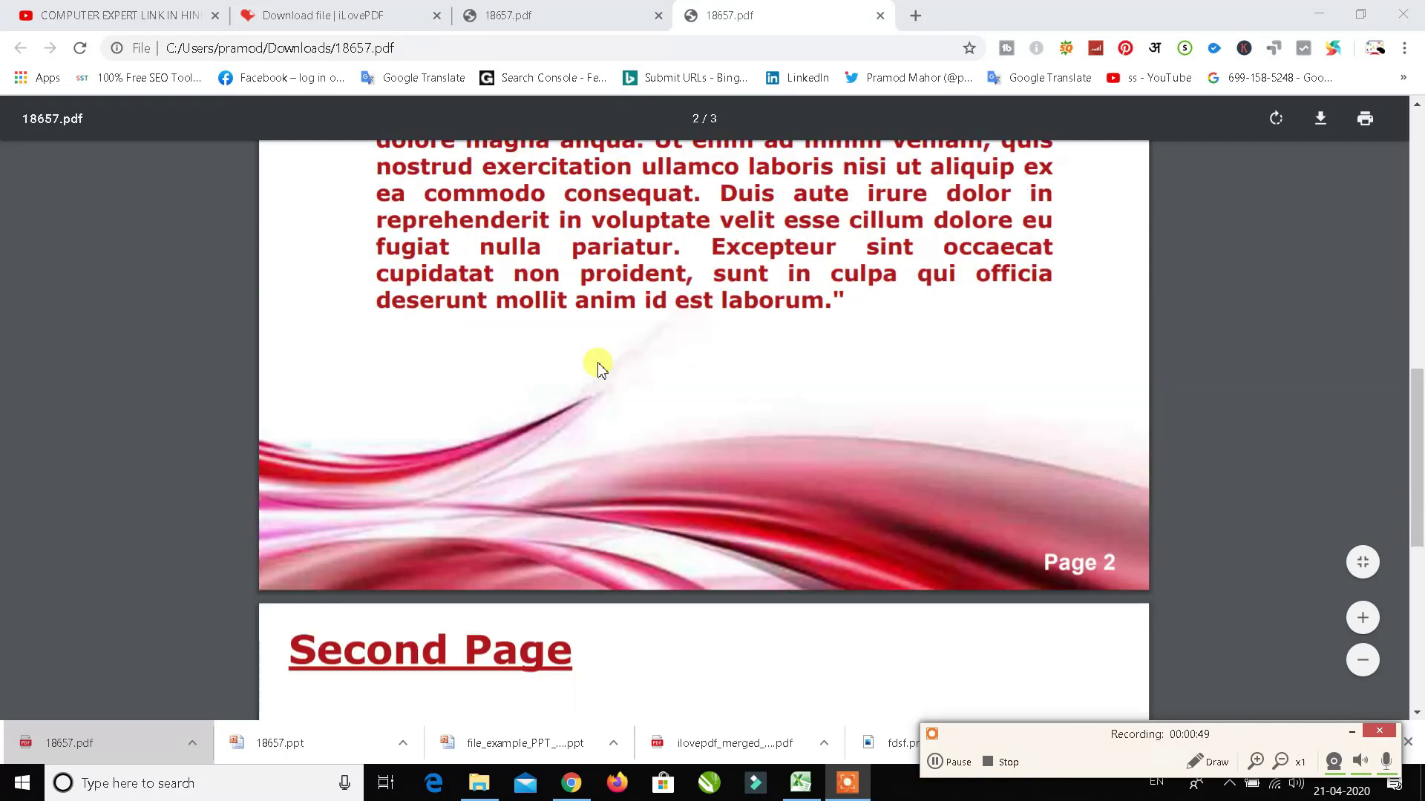
{"action": "scroll", "coordinate": [583, 349], "scroll_direction": "up", "scroll_amount": 4}
{"action": "scroll", "coordinate": [586, 345], "scroll_direction": "up", "scroll_amount": 8}
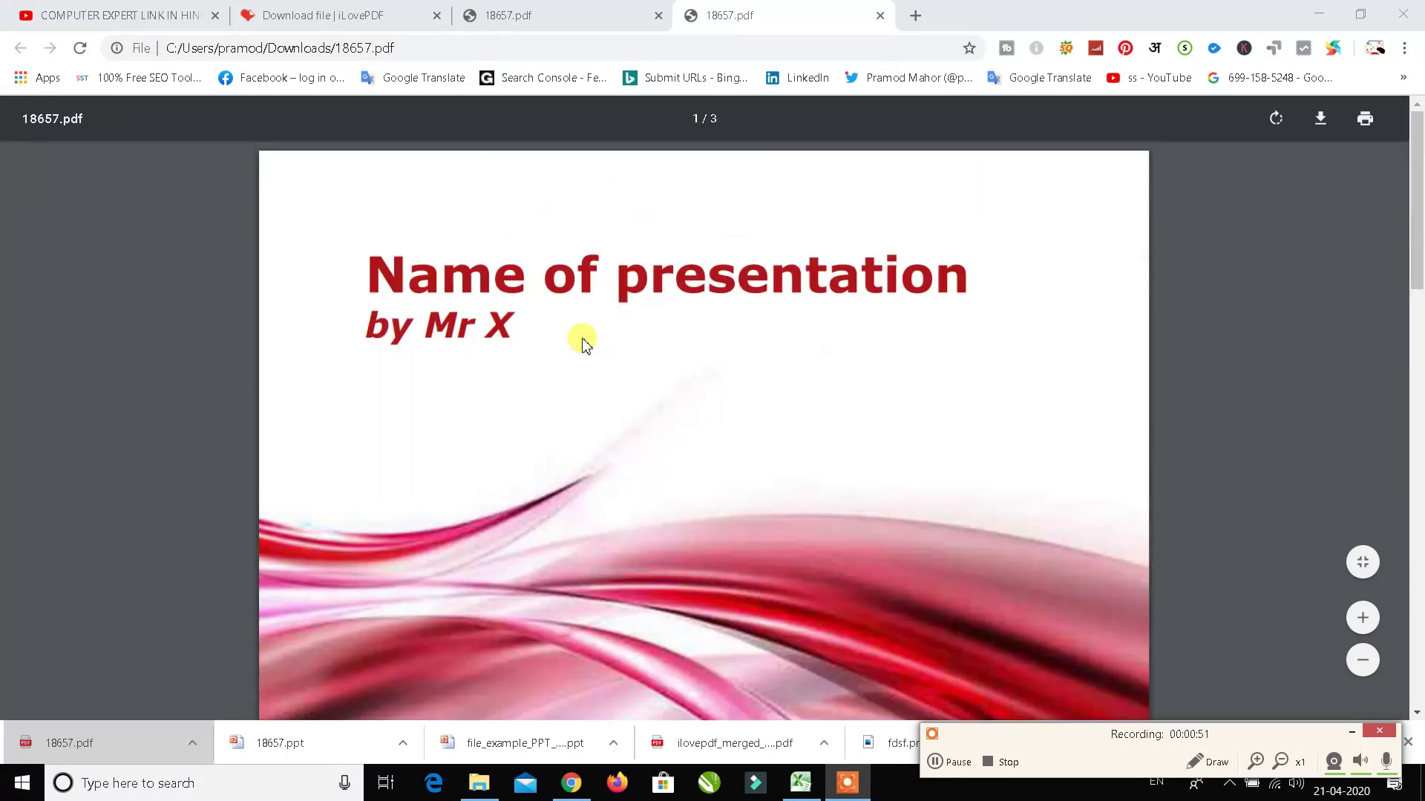